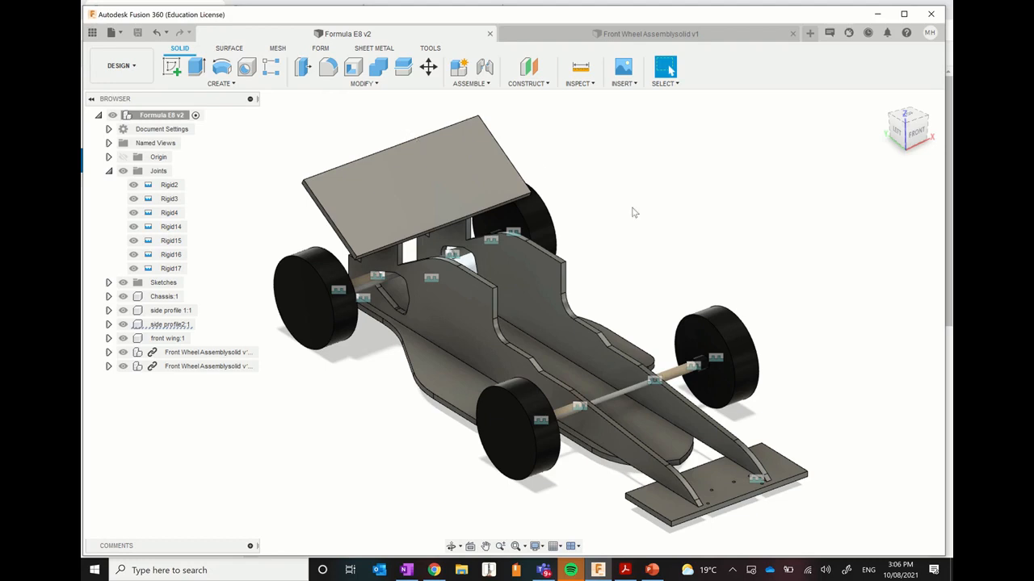
Step: Switch the car model to the Simulation workspace and enter its Simplify environment
shift+middle_drag(658, 211, 519, 246)
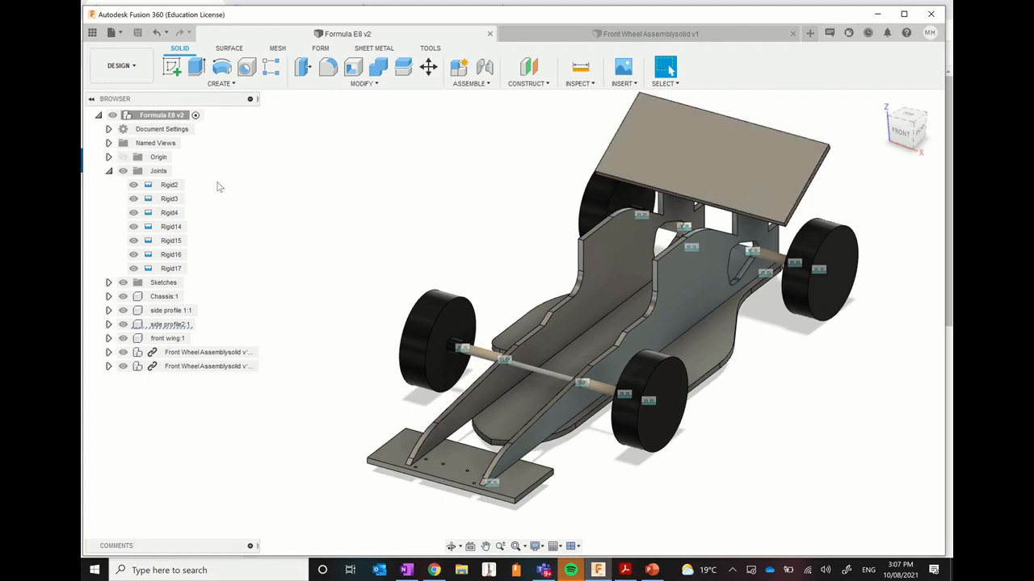
click(133, 67)
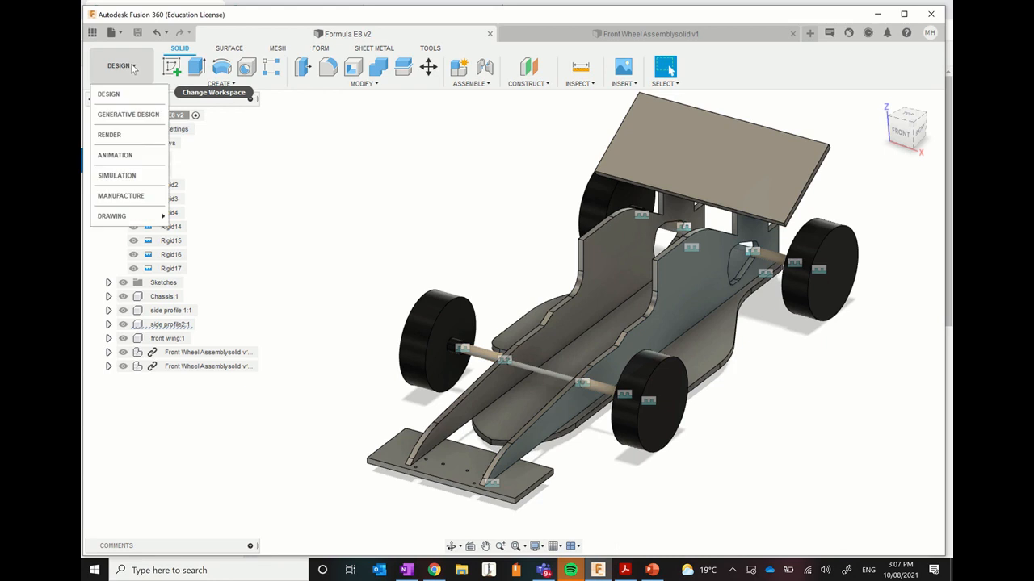
click(117, 175)
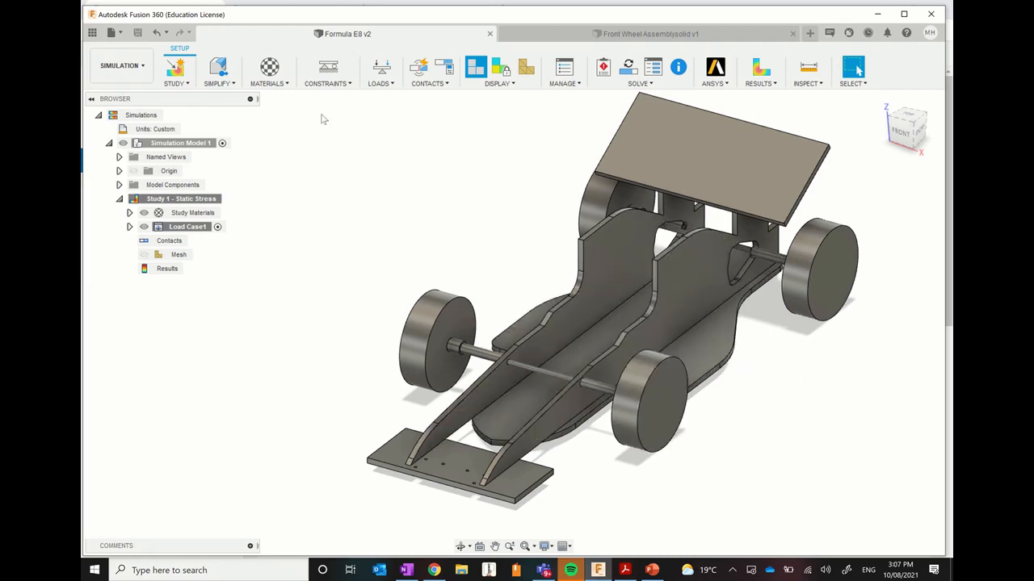
click(228, 84)
click(225, 95)
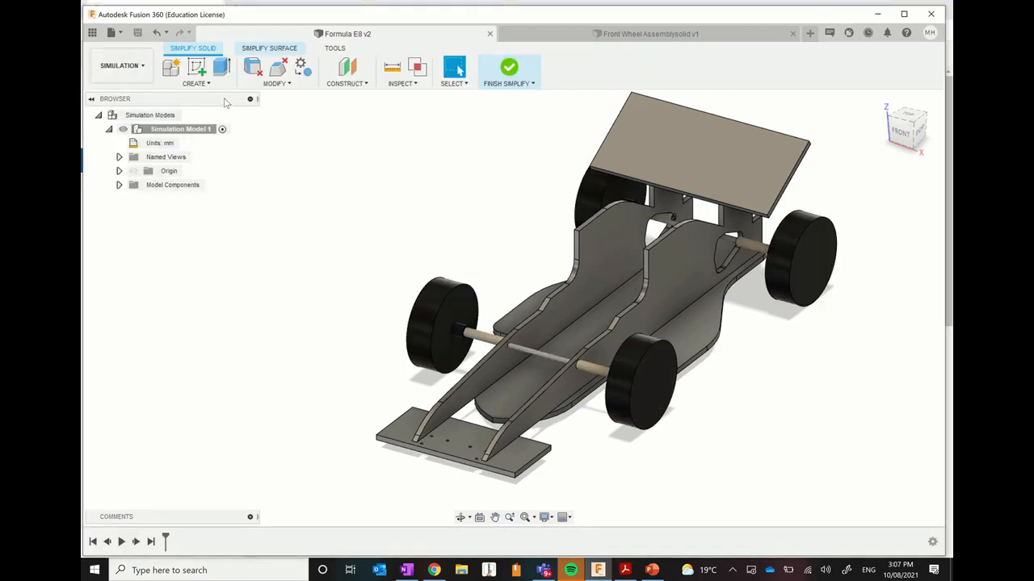
Step: Send the simplified car model to Autodesk CFD 2021 with Simulate in CFD
click(336, 49)
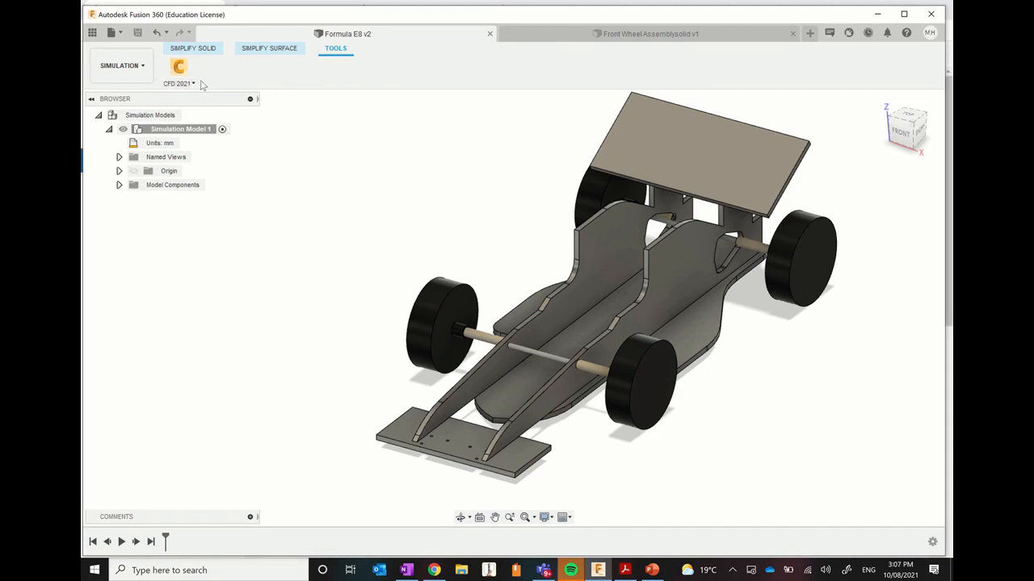
click(192, 84)
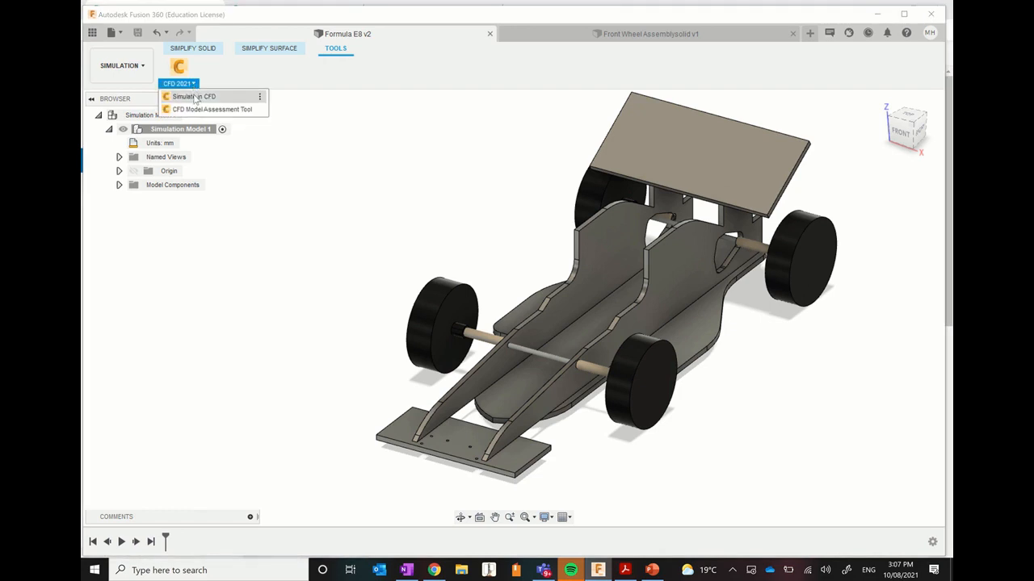
click(194, 96)
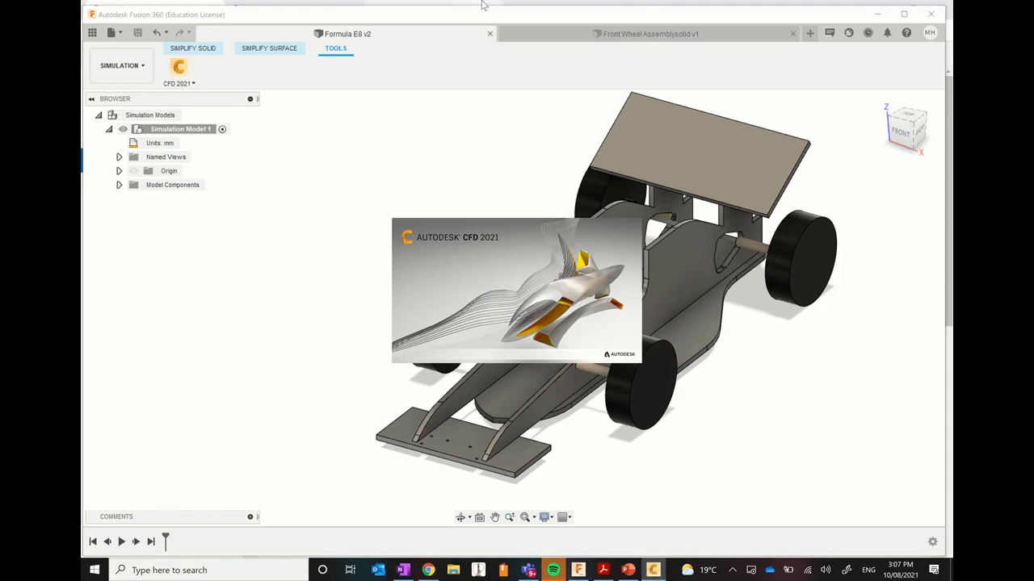
Step: Launch a new design study named Formula E10, with the CFD project's Formula E folder as its study path
mouse_move(484, 7)
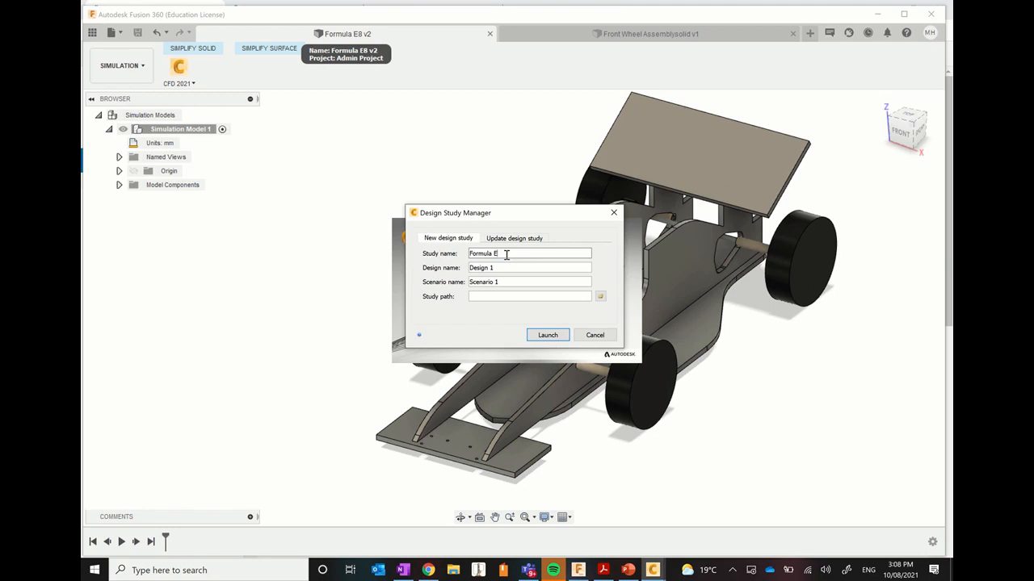
click(601, 296)
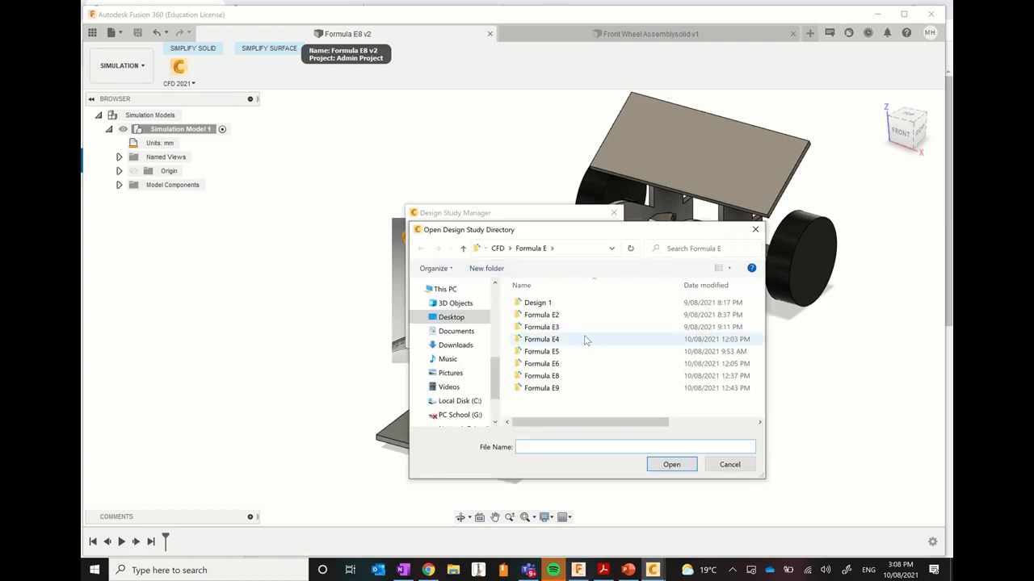
click(671, 465)
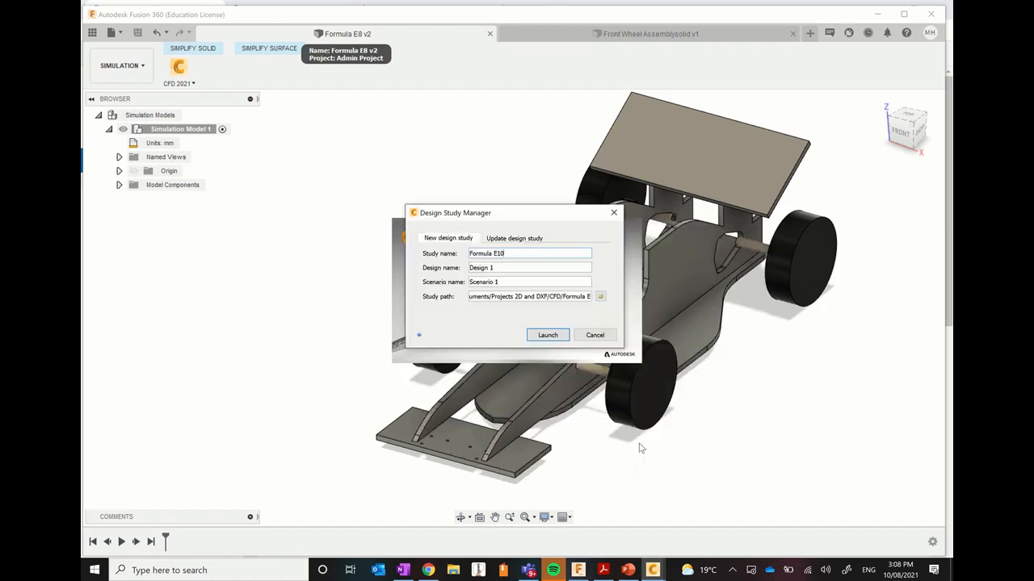
click(565, 337)
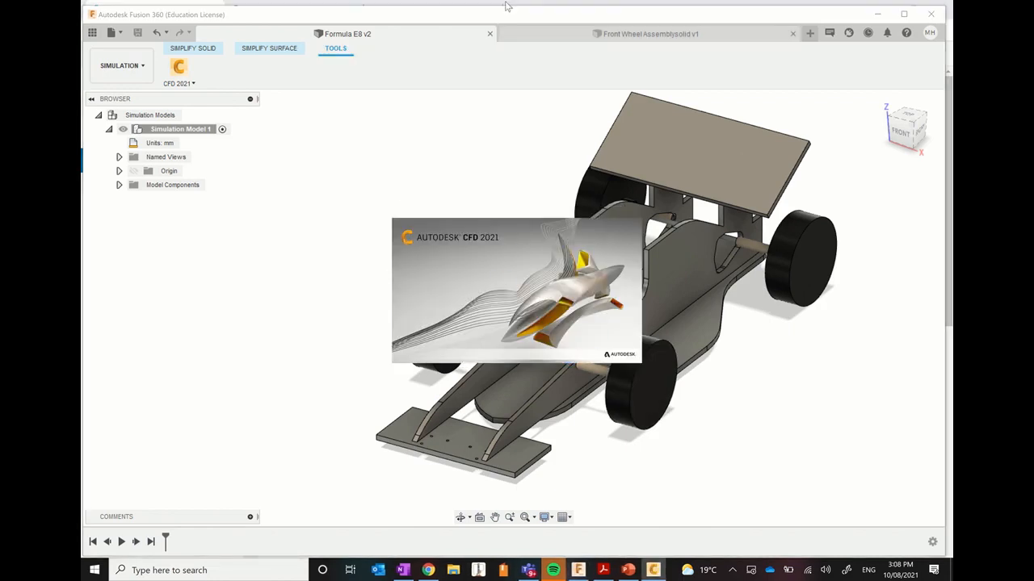
click(440, 29)
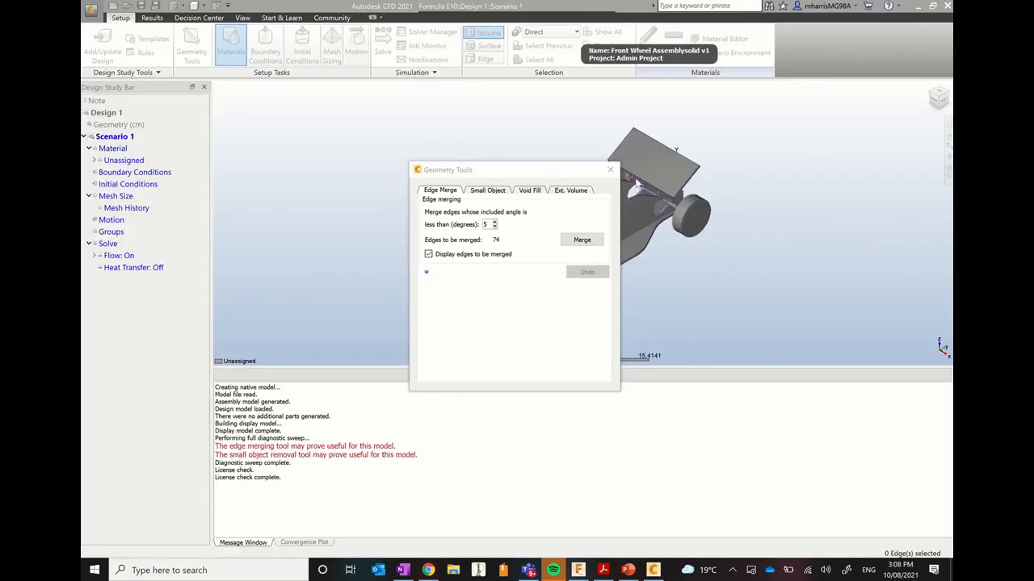
Step: Merge the car edges whose included angle is less than 5 degrees, and check the model for small objects to remove
drag(552, 171, 365, 131)
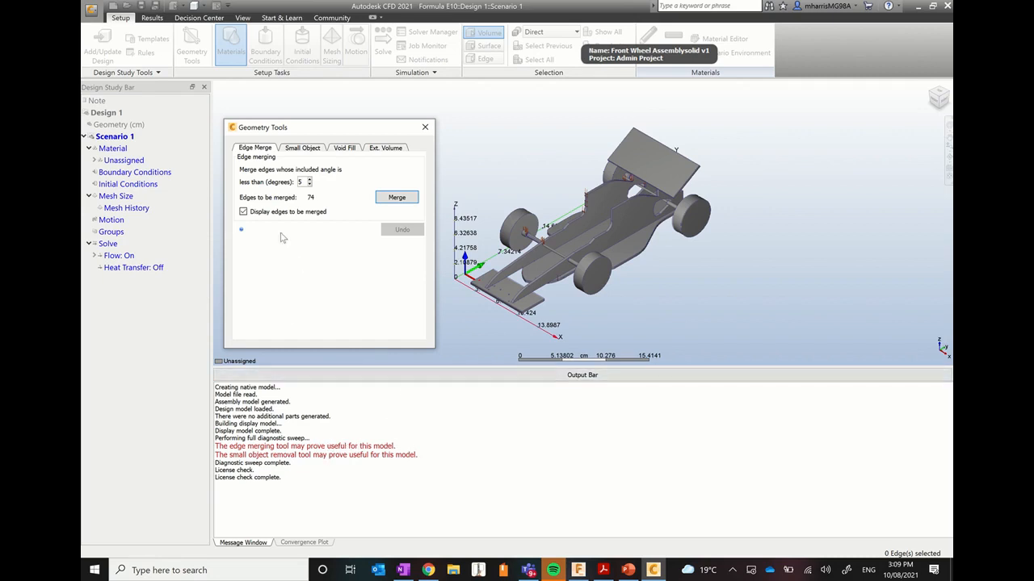
click(397, 198)
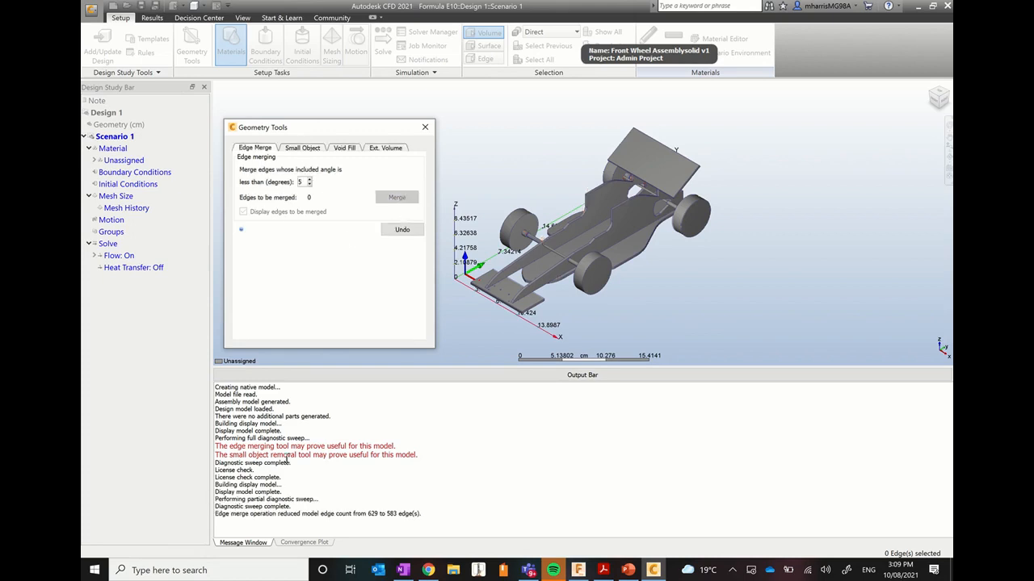
click(298, 149)
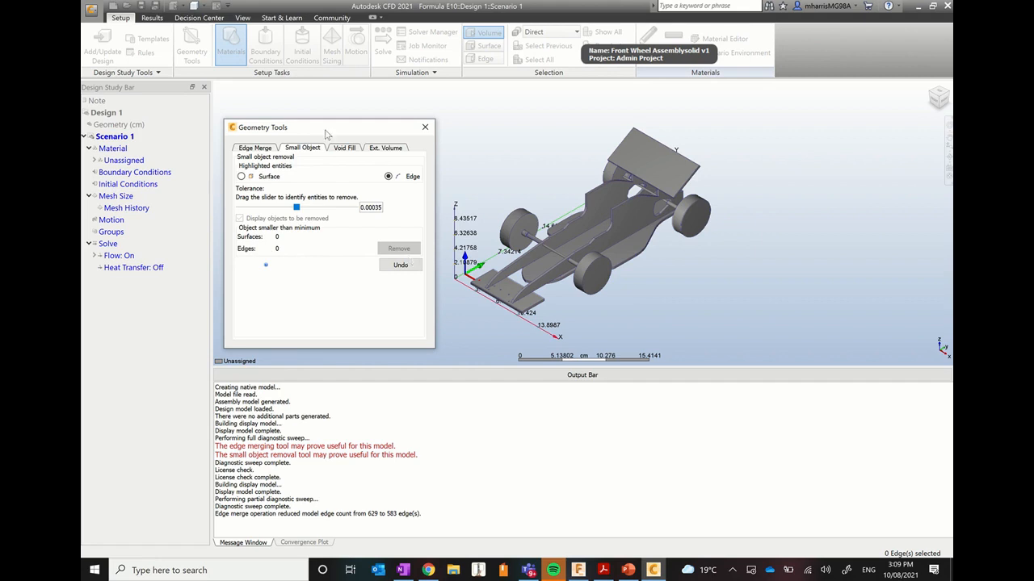
click(257, 154)
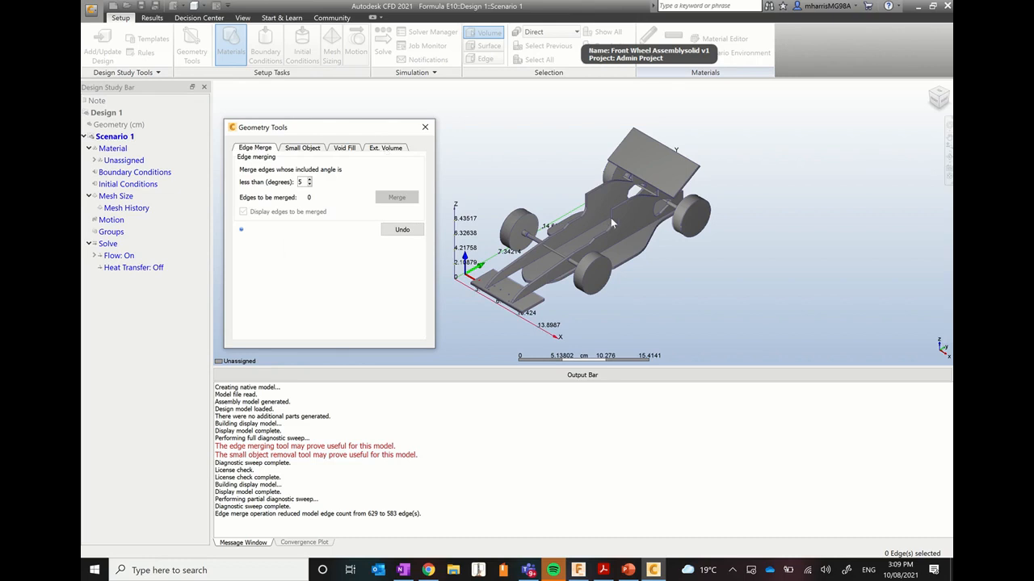
Step: Start an external volume around the car and, in front view, widen it to about 32.5 cm and raise its height to about 19.1 cm
click(381, 152)
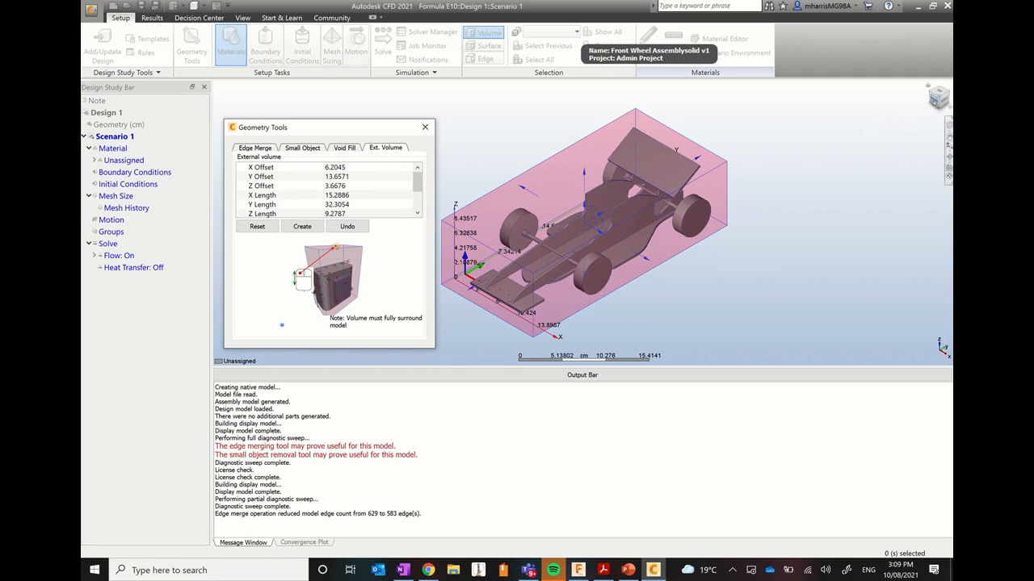
click(937, 98)
drag(358, 132, 223, 126)
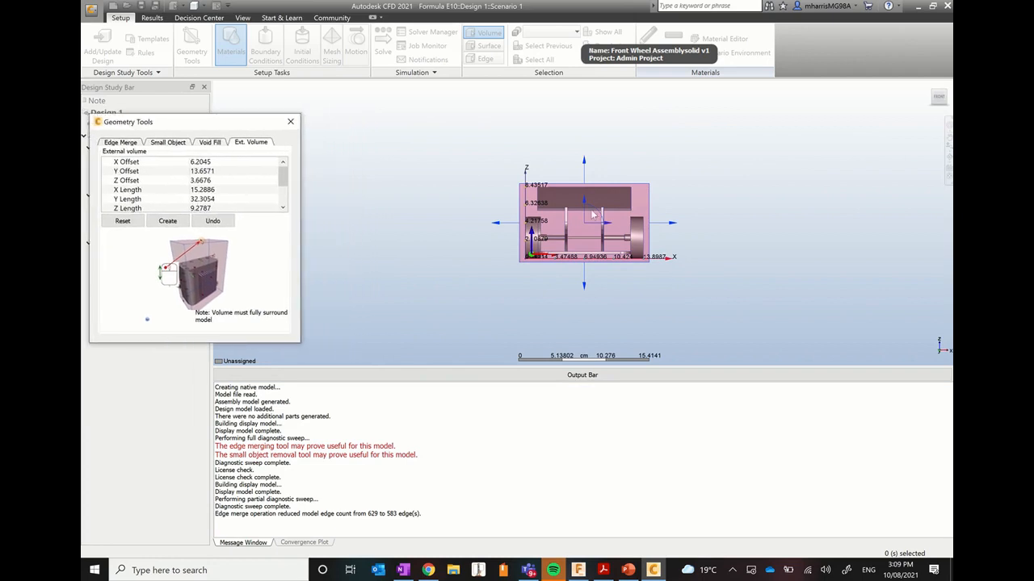
drag(662, 226, 727, 224)
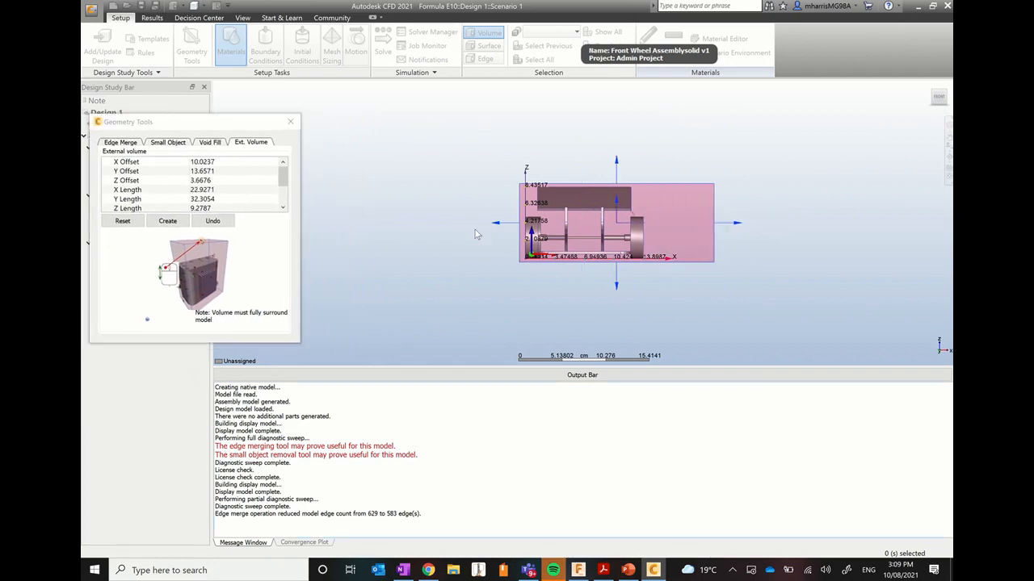
drag(498, 227, 438, 226)
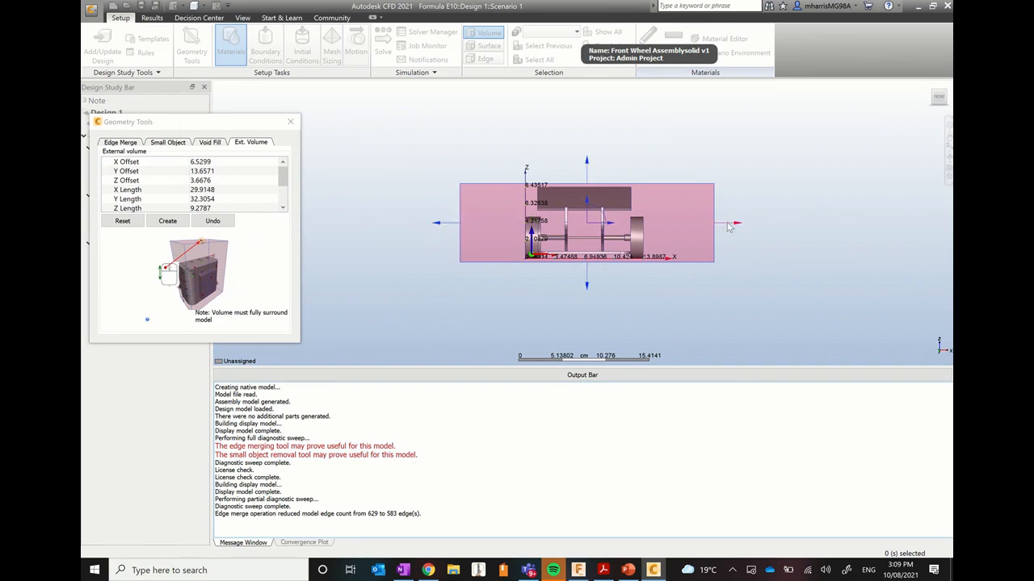
drag(729, 228, 735, 227)
drag(450, 227, 431, 225)
drag(585, 176, 591, 95)
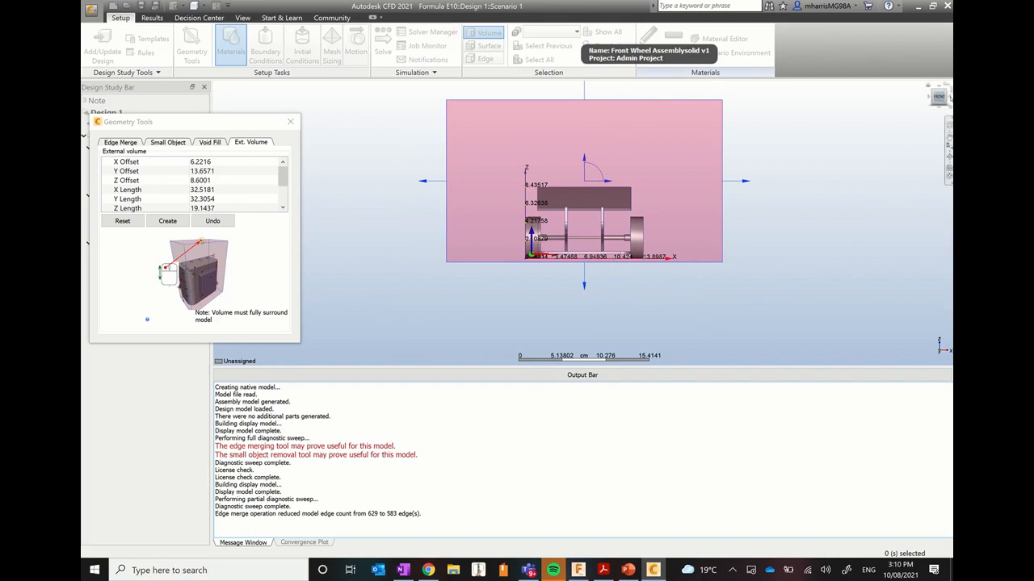
Step: In side view, stretch the external volume ahead of and well behind the car to a Y length of about 81.4 cm
click(944, 97)
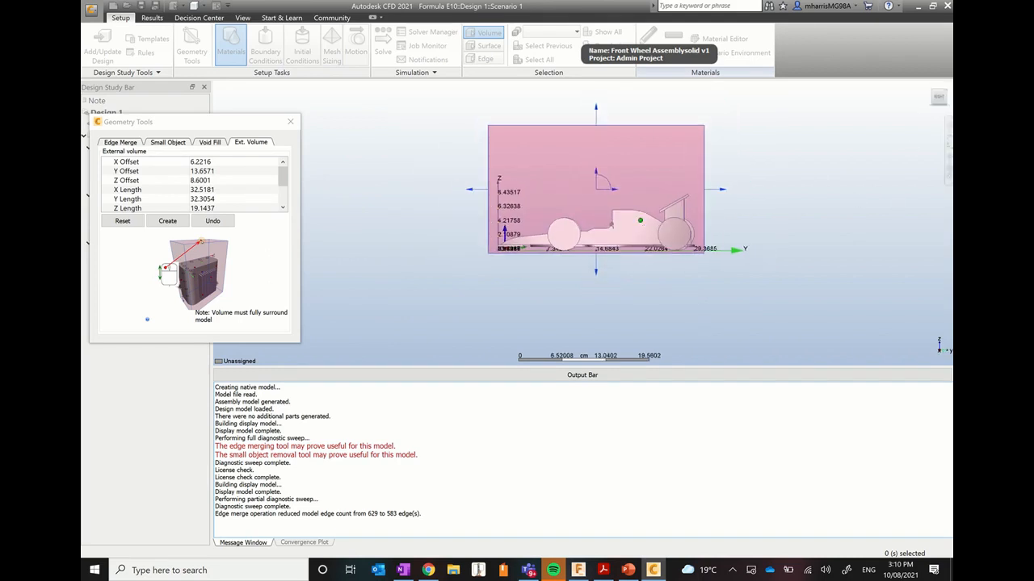
drag(473, 195, 395, 211)
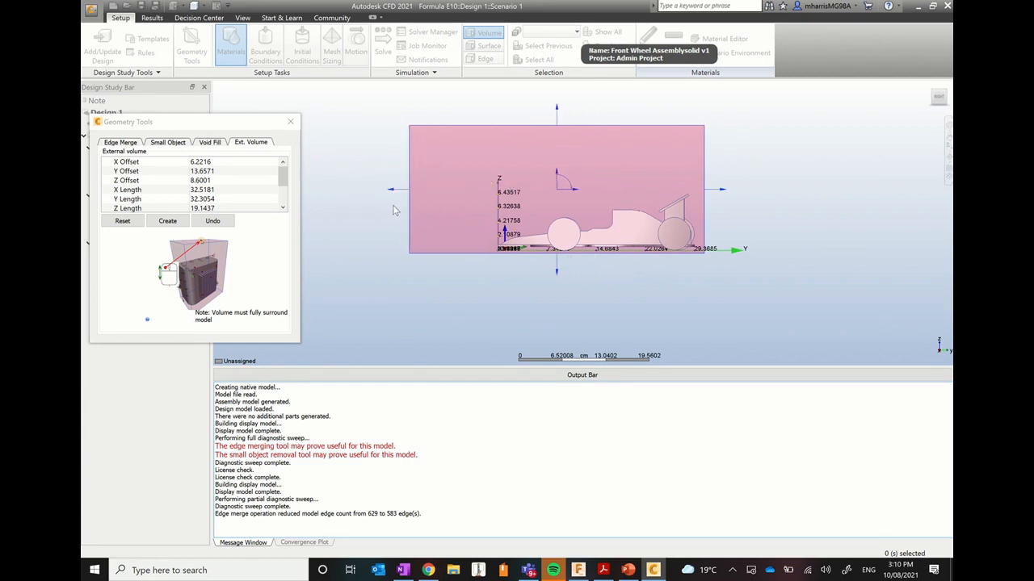
drag(721, 194, 950, 192)
middle_drag(666, 213, 592, 216)
scroll(592, 216, down, 1)
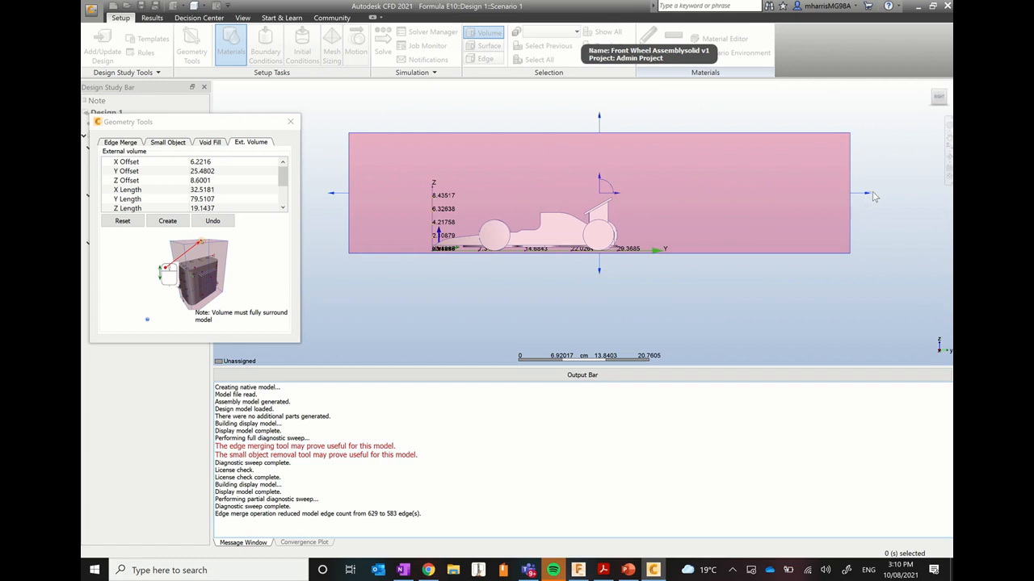
drag(868, 197, 880, 194)
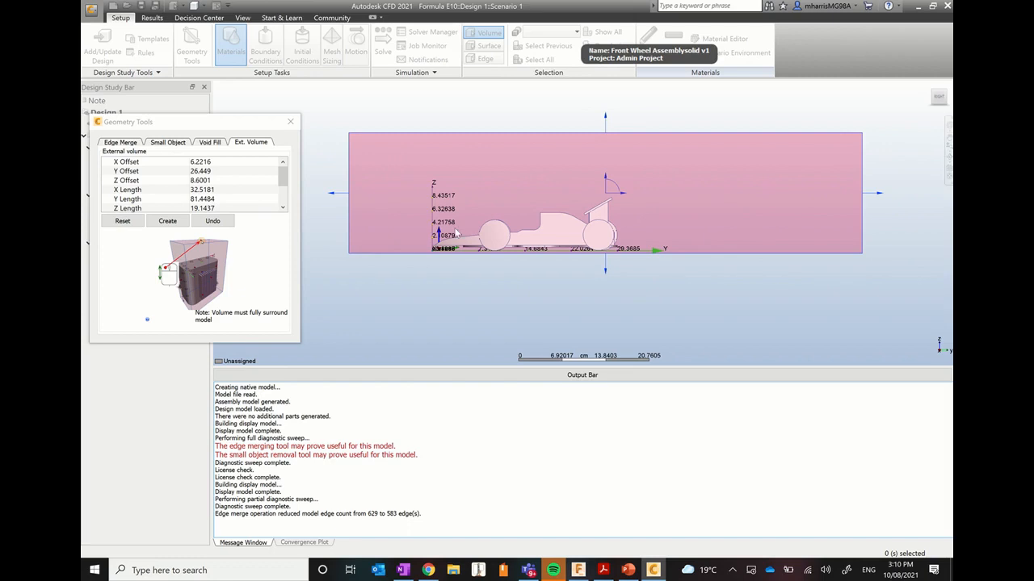
Step: Set the external volume's X offset to 6, Y offset to 26 and Z offset to 8.5
click(209, 162)
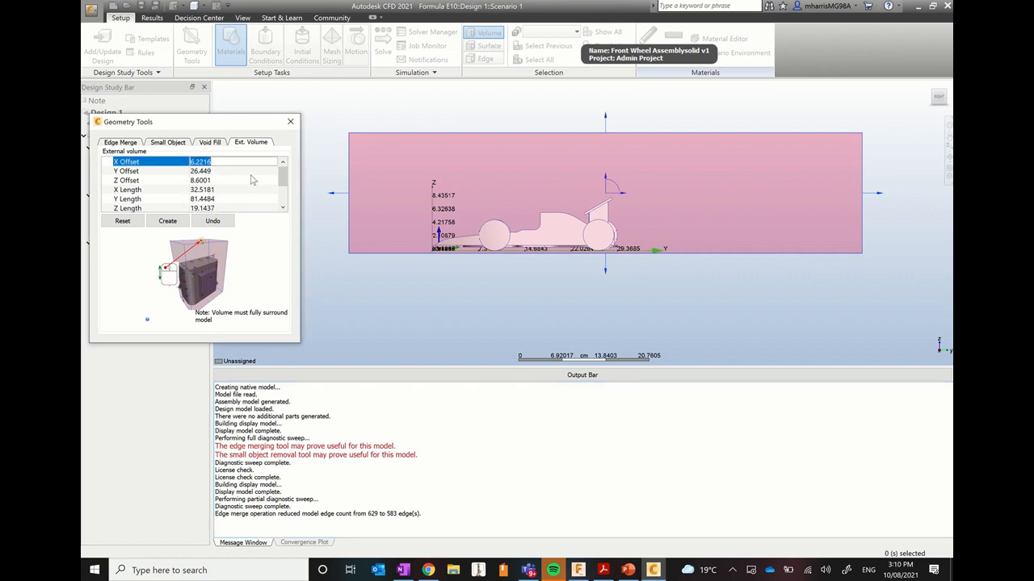
text(6)
click(207, 172)
text(26)
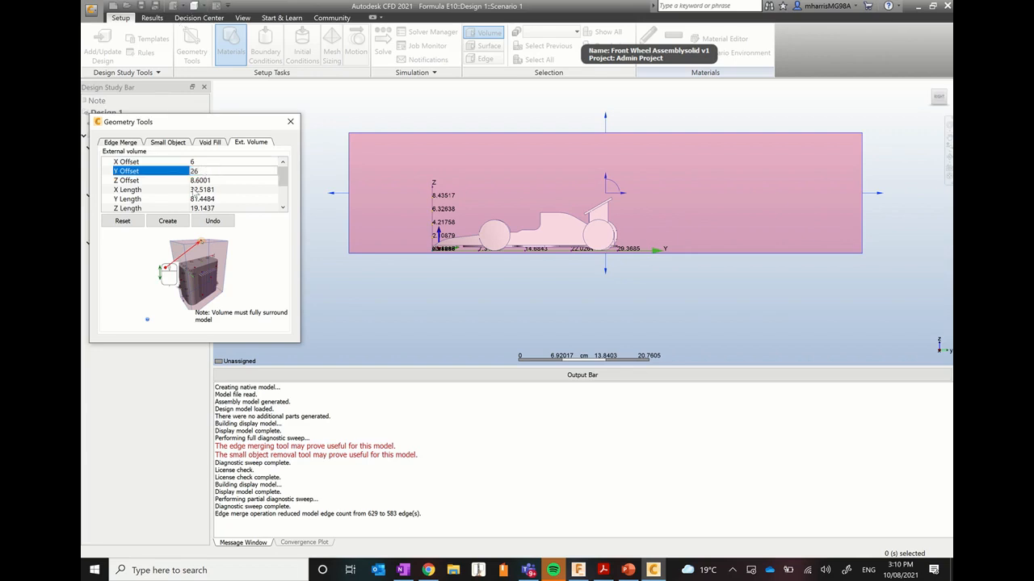
click(207, 180)
text(8.5)
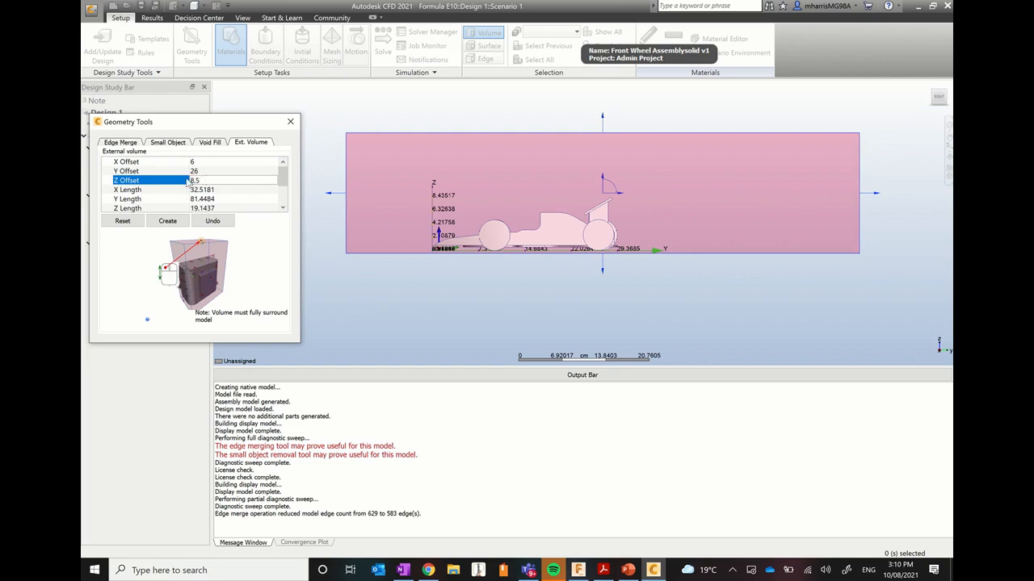
Step: Set the external volume's X, Y and Z lengths to 30, 80 and 20 cm, and create the volume
click(205, 190)
text(30)
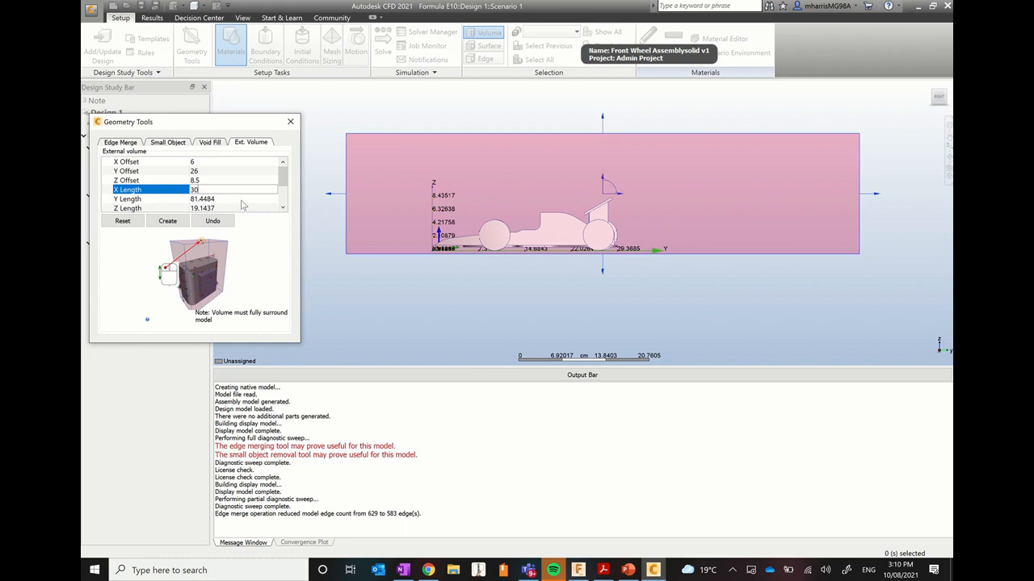
click(242, 199)
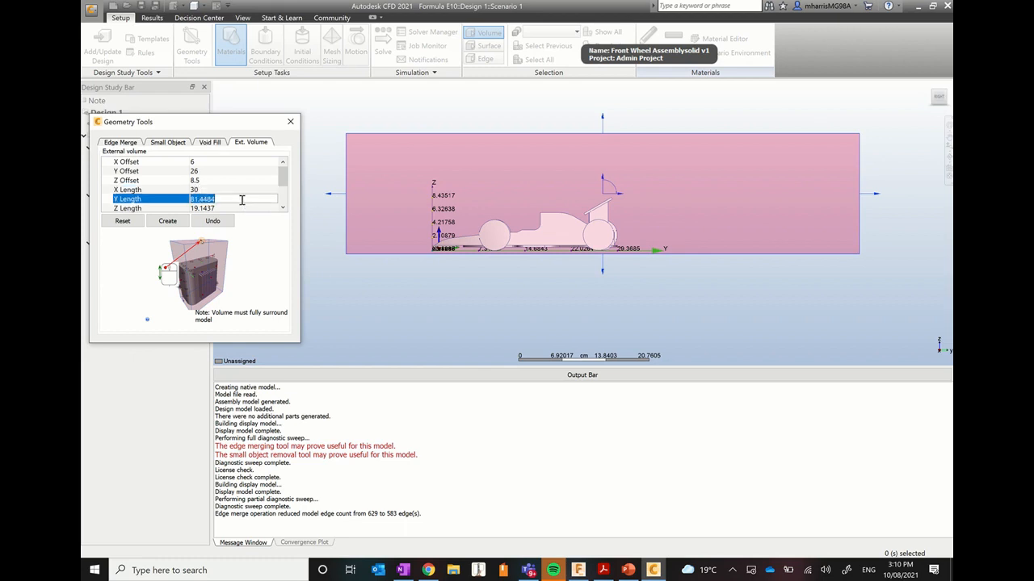
text(80)
click(234, 207)
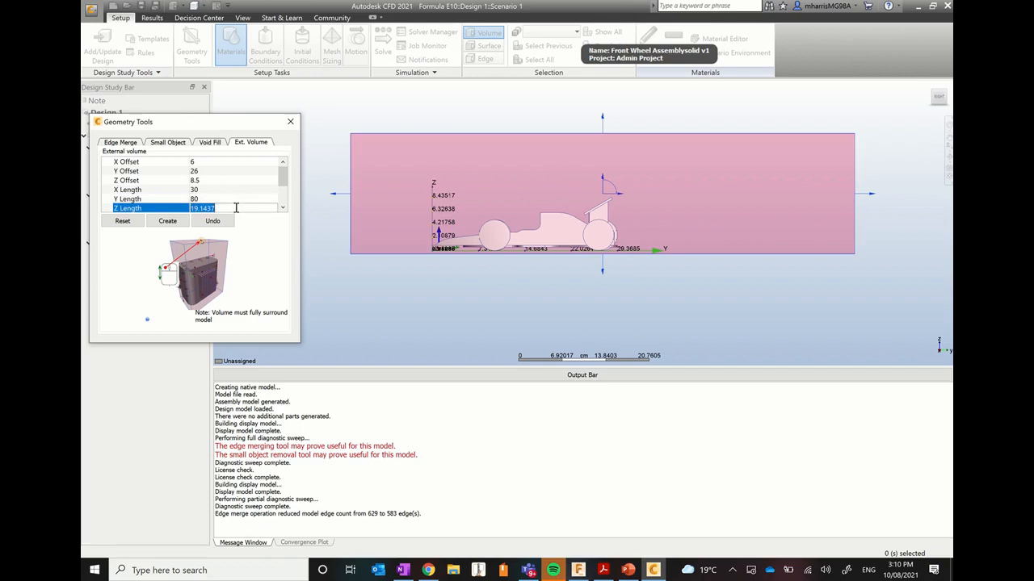
text(20)
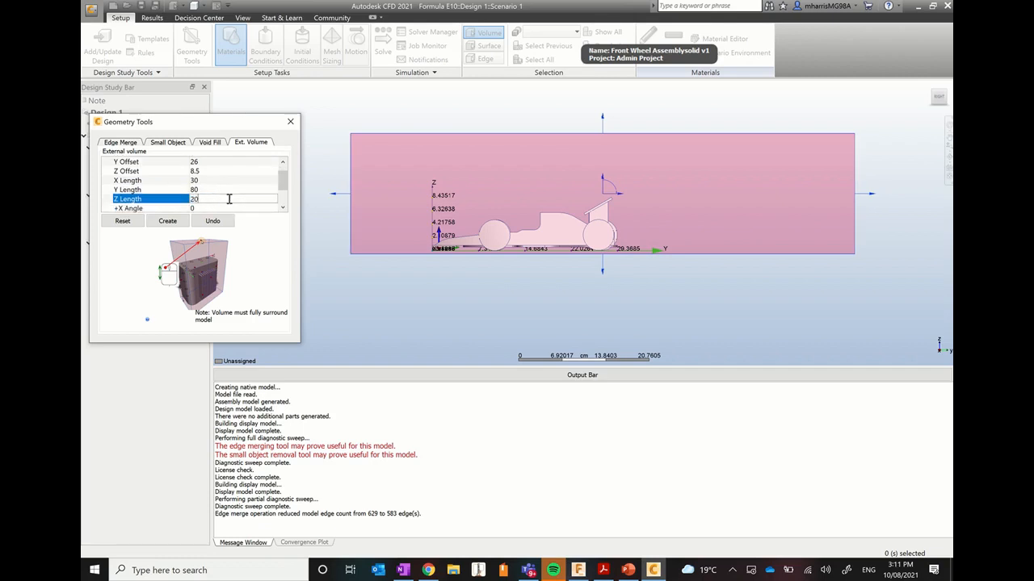
click(253, 189)
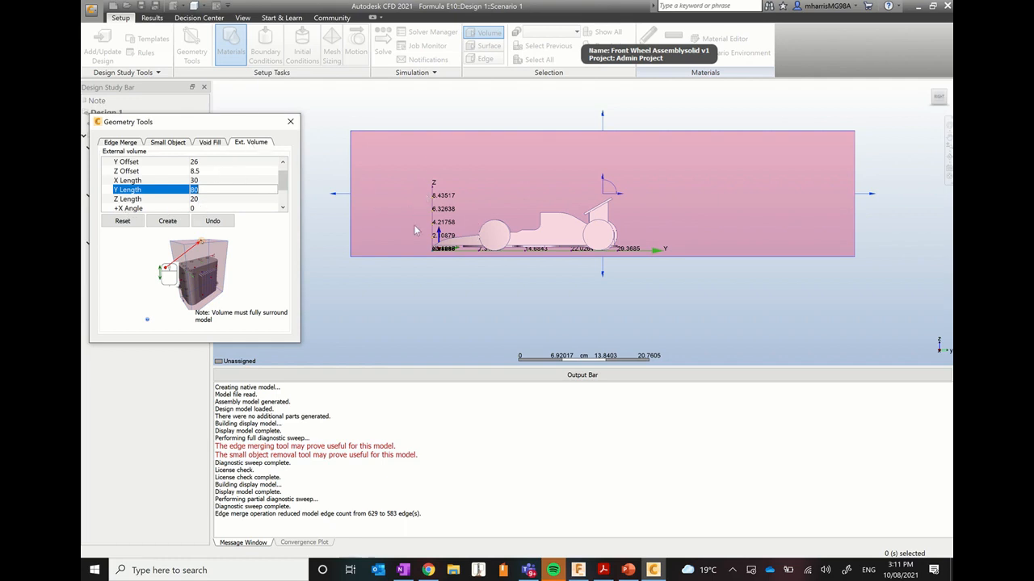
click(169, 223)
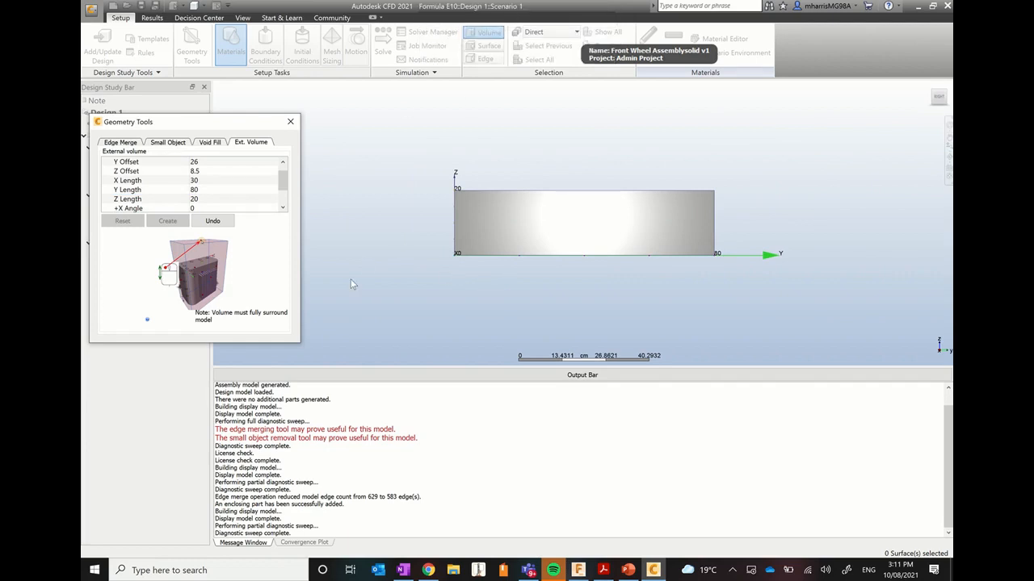
click(291, 123)
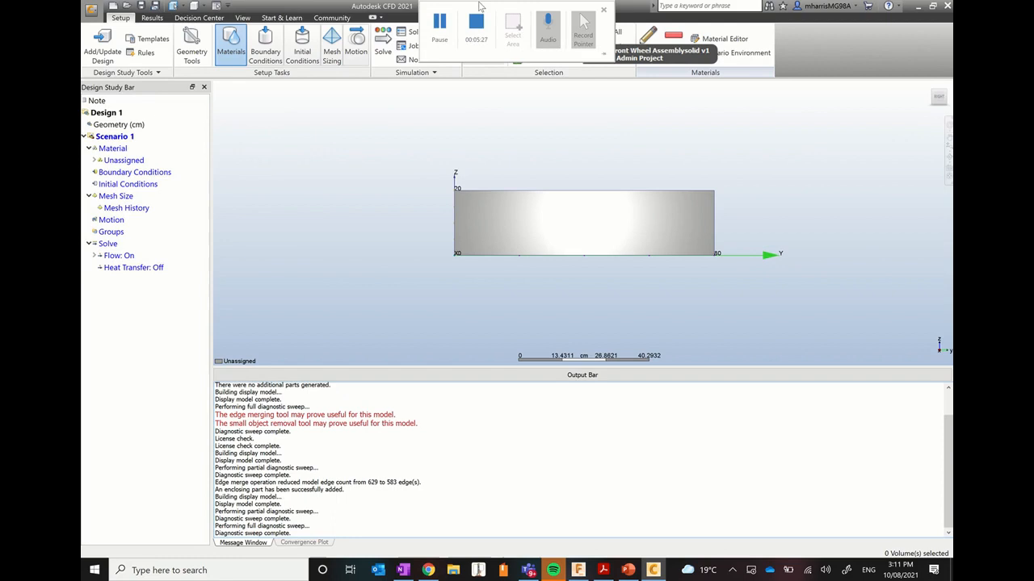
Step: Display the created external volume around the car as an outline, leaving the car parts shaded
click(929, 87)
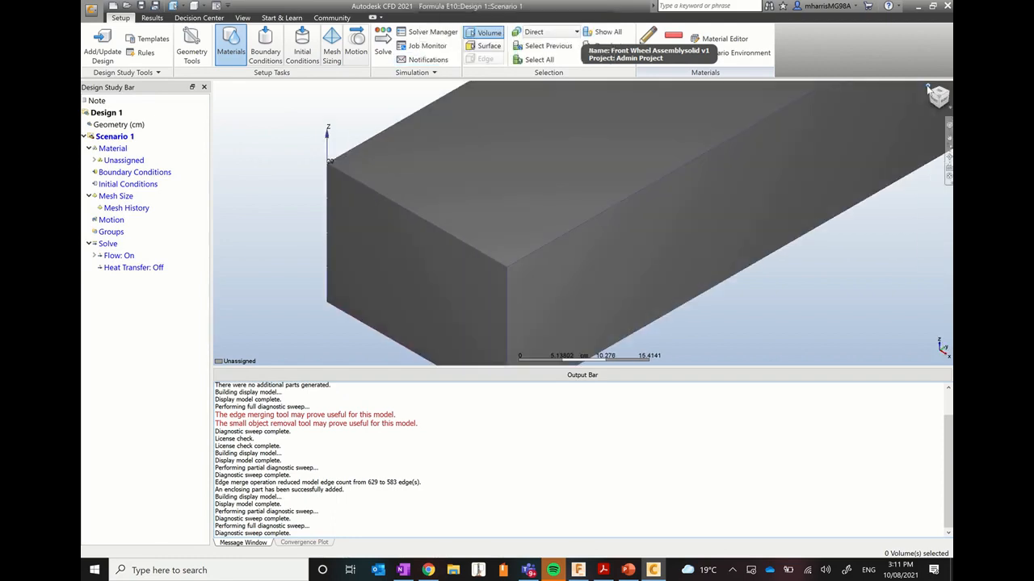
scroll(579, 230, down, 4)
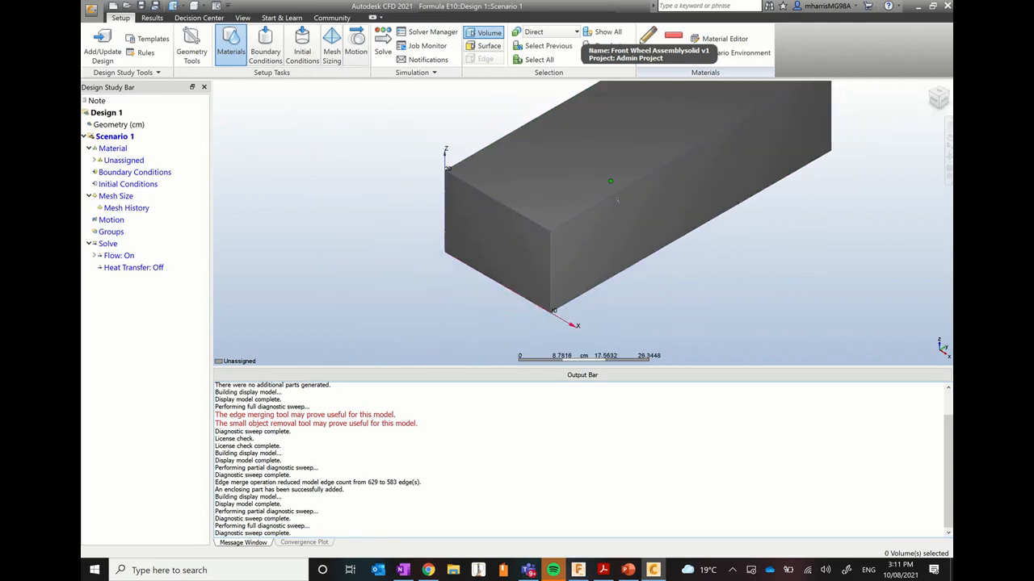
middle_drag(579, 230, 517, 261)
scroll(534, 255, down, 1)
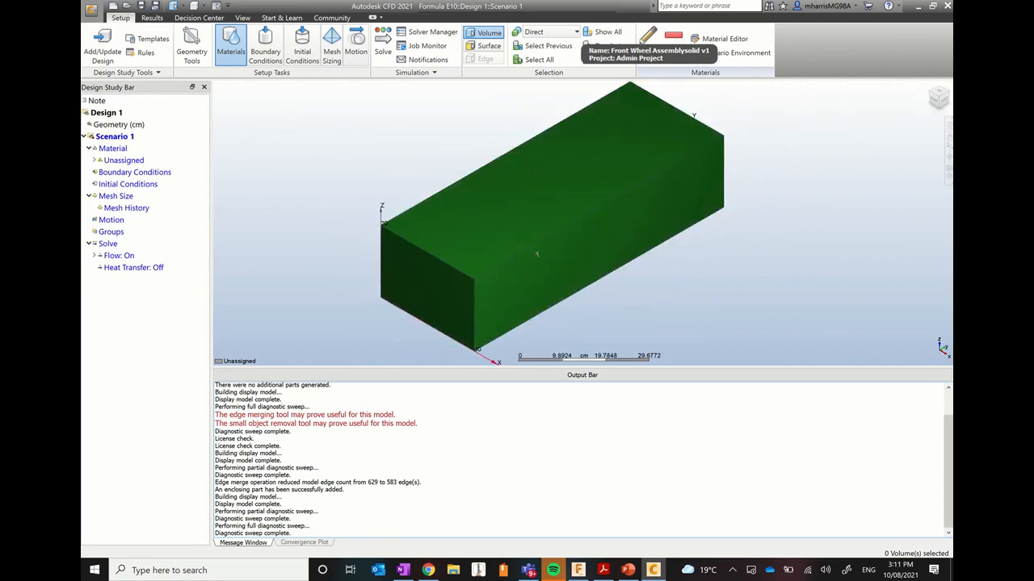
right_click(939, 96)
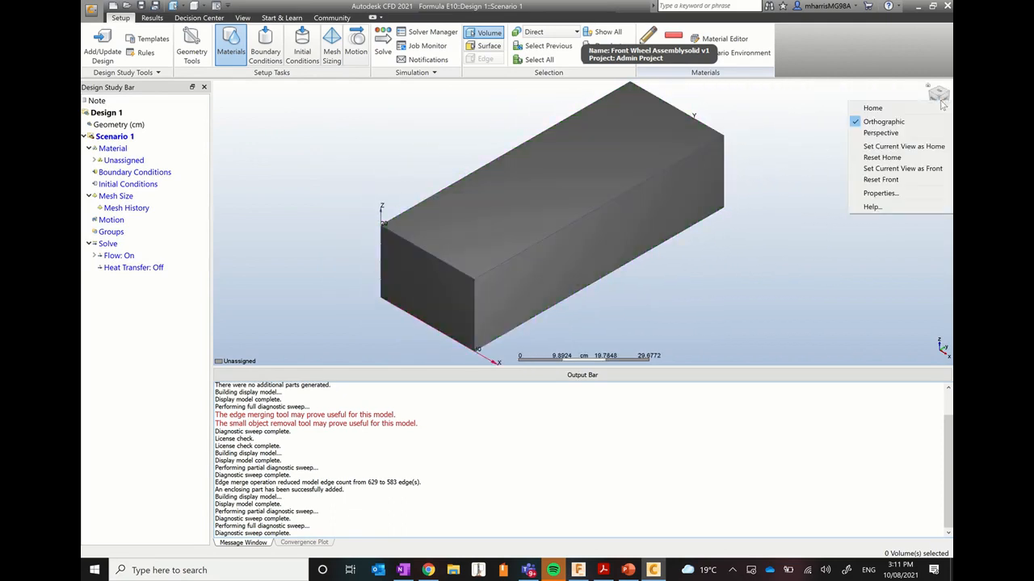
click(928, 159)
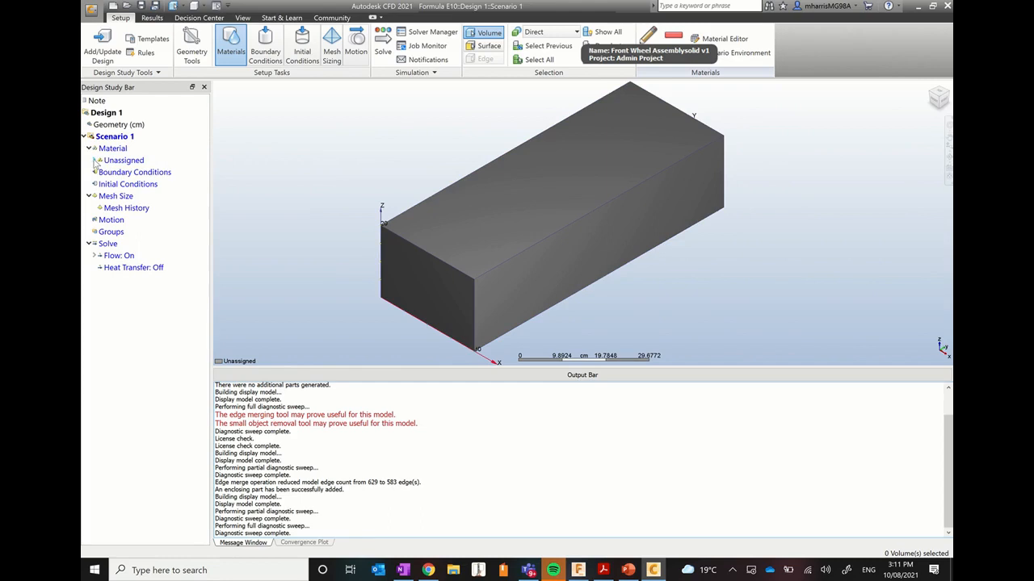
click(241, 49)
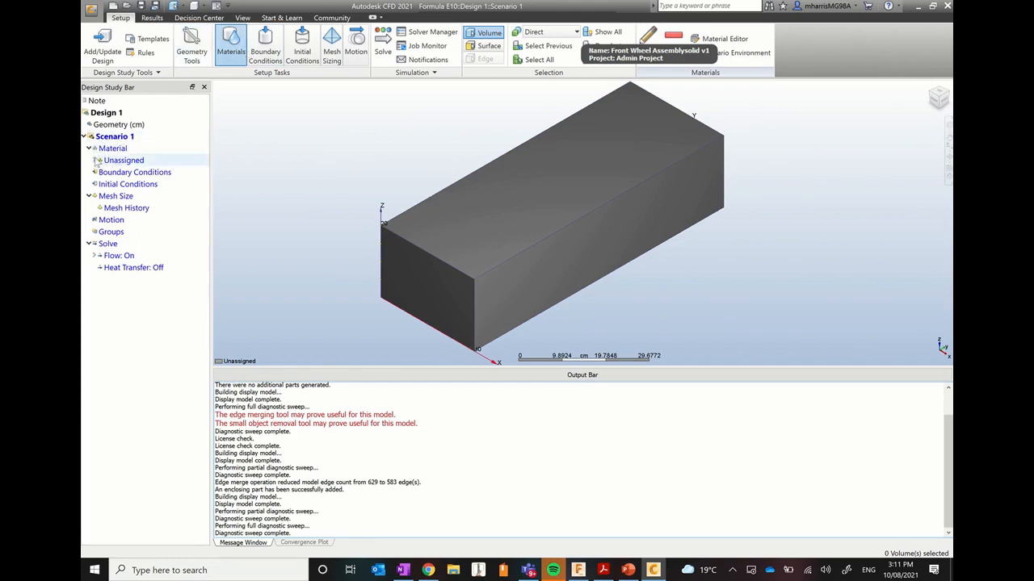
click(97, 161)
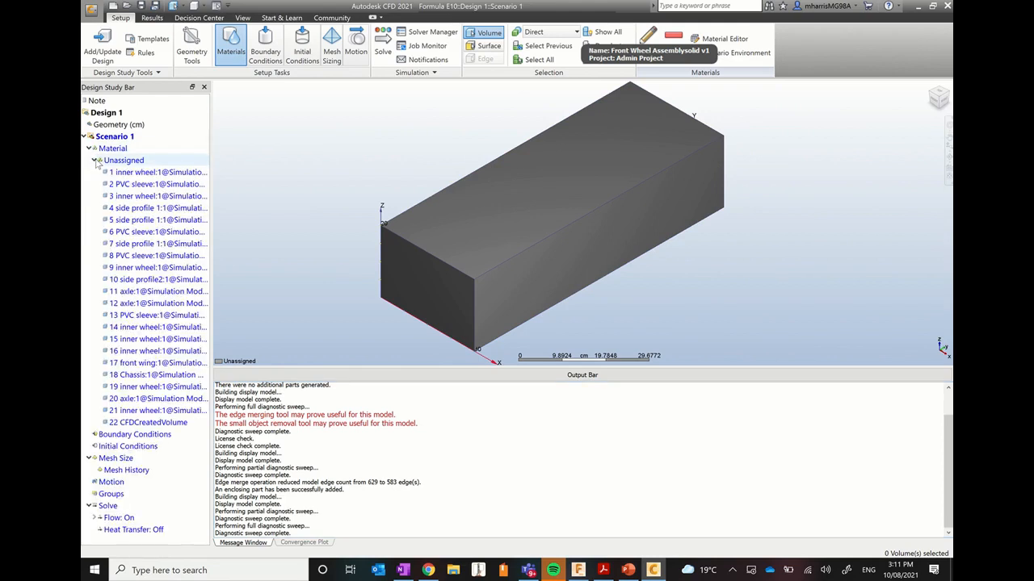
click(138, 427)
right_click(138, 426)
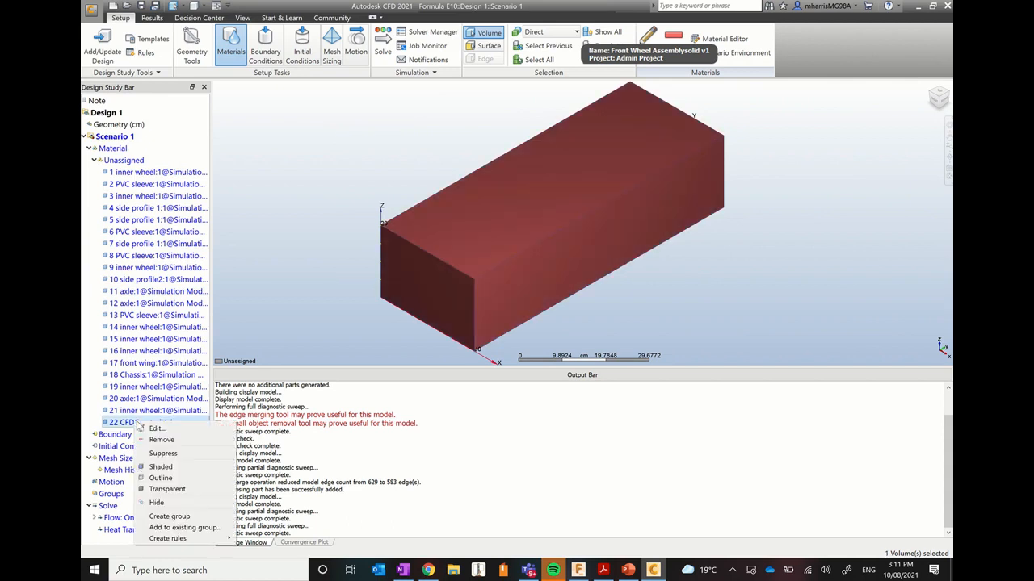
click(161, 478)
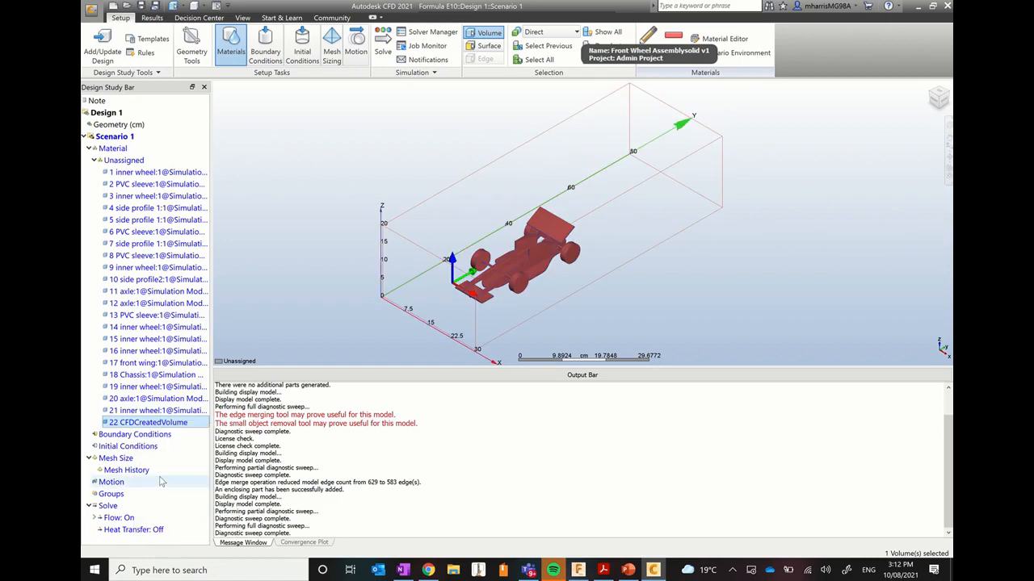
Step: Assign the fluid material Air to the created external volume
right_click(150, 429)
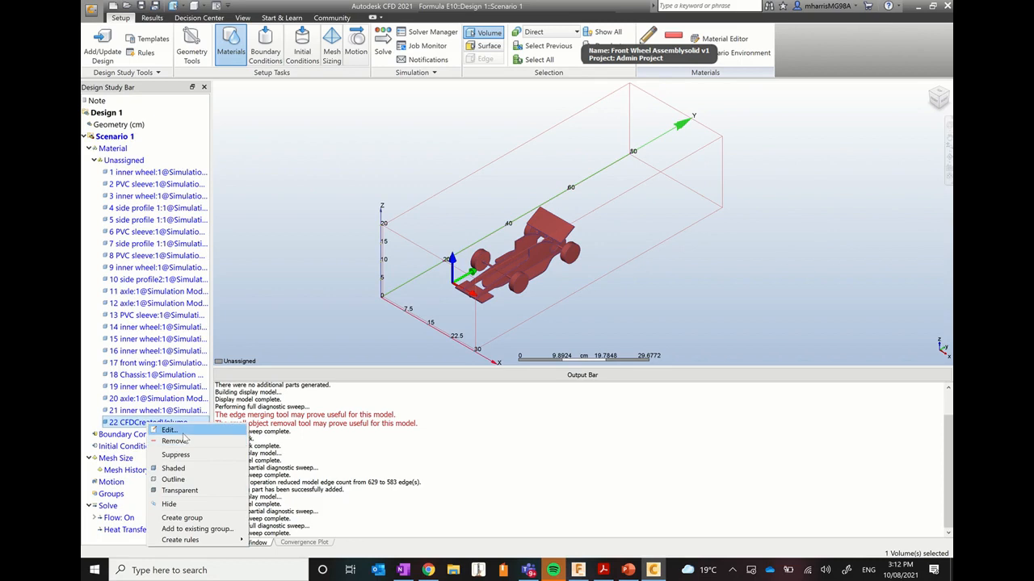
click(200, 427)
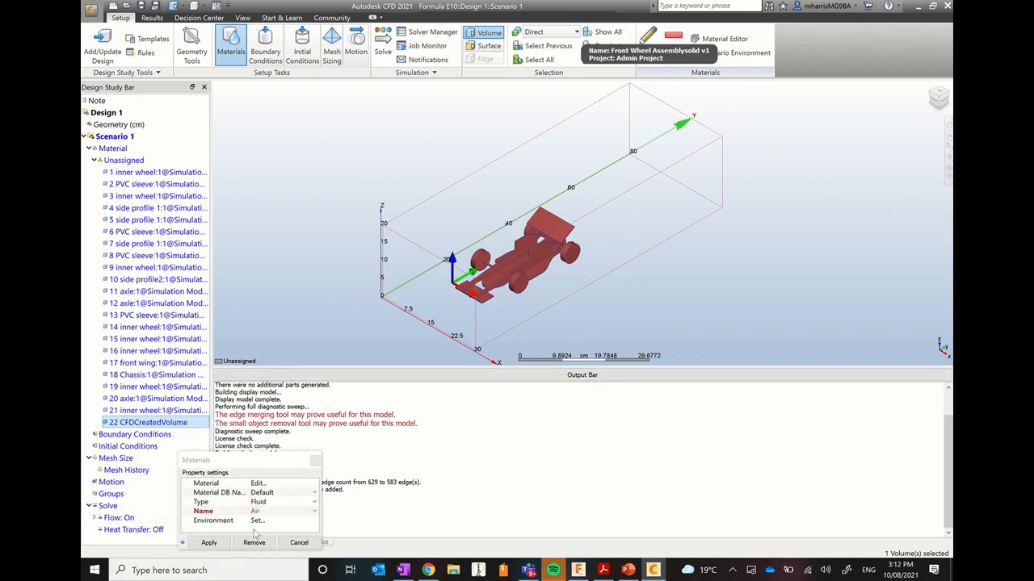
click(210, 544)
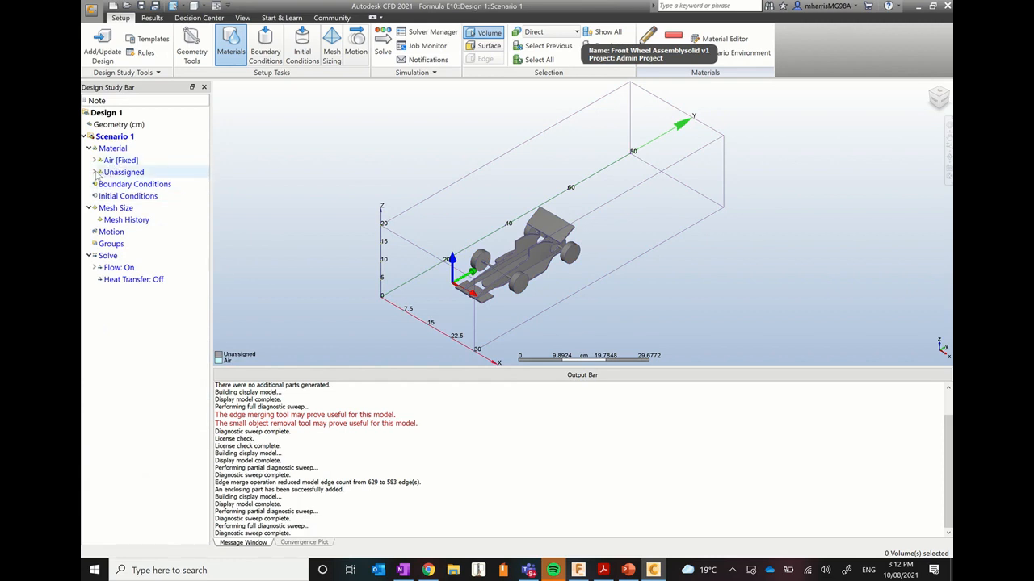
Step: Assign the solid material ABS (Molded) to all remaining unassigned car parts
click(96, 173)
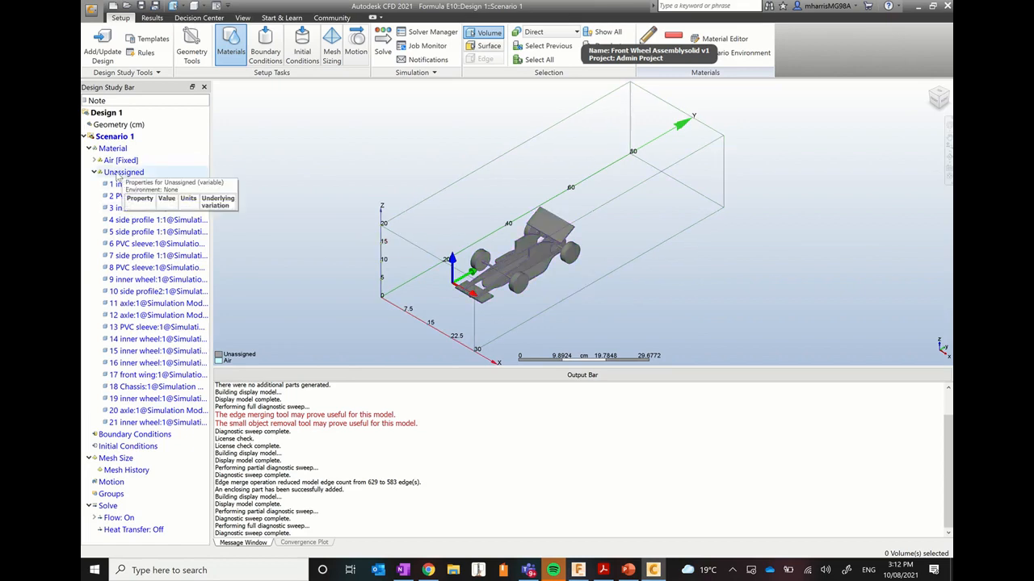
right_click(118, 173)
click(136, 192)
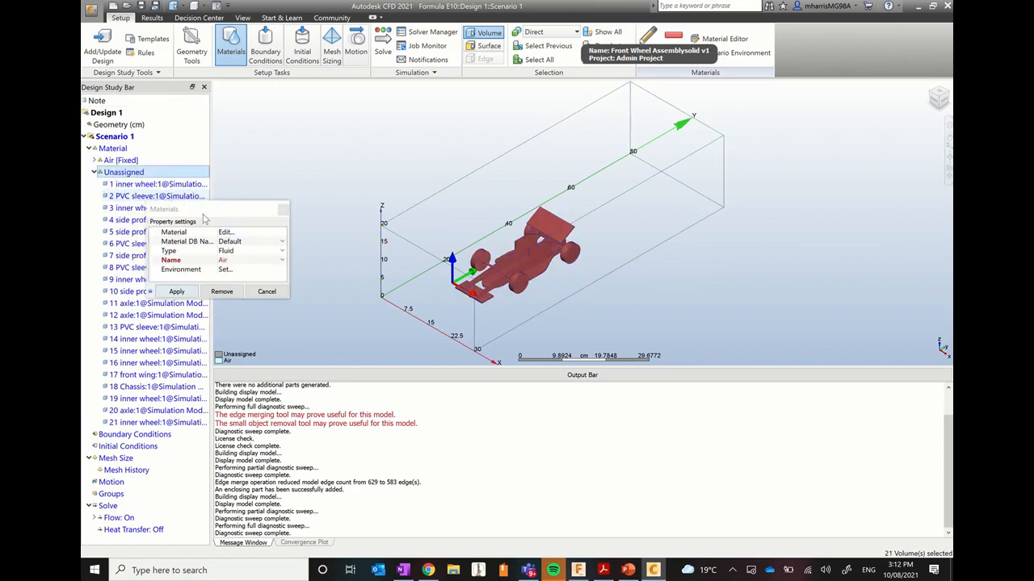
click(227, 252)
click(228, 253)
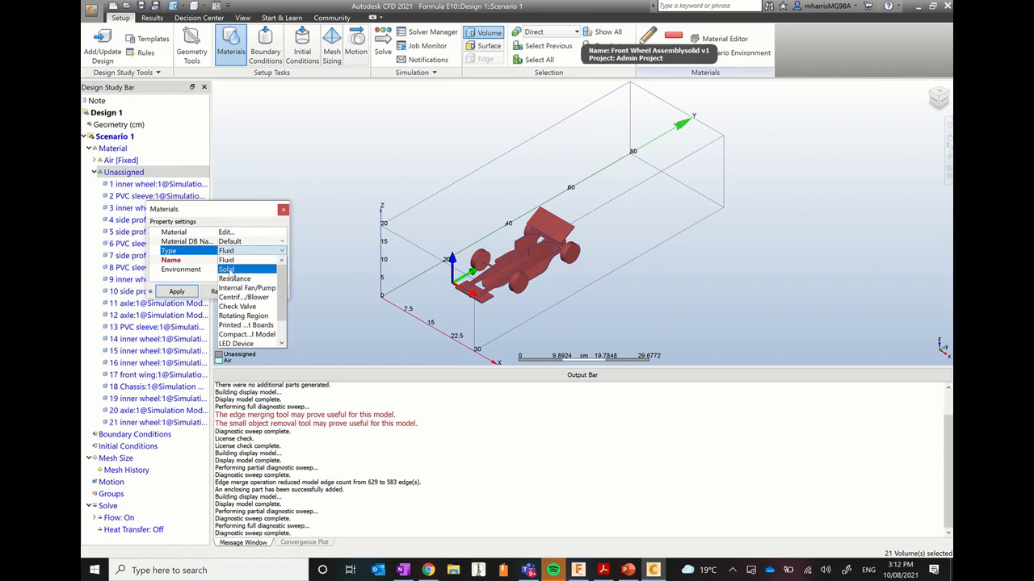
click(234, 266)
click(239, 262)
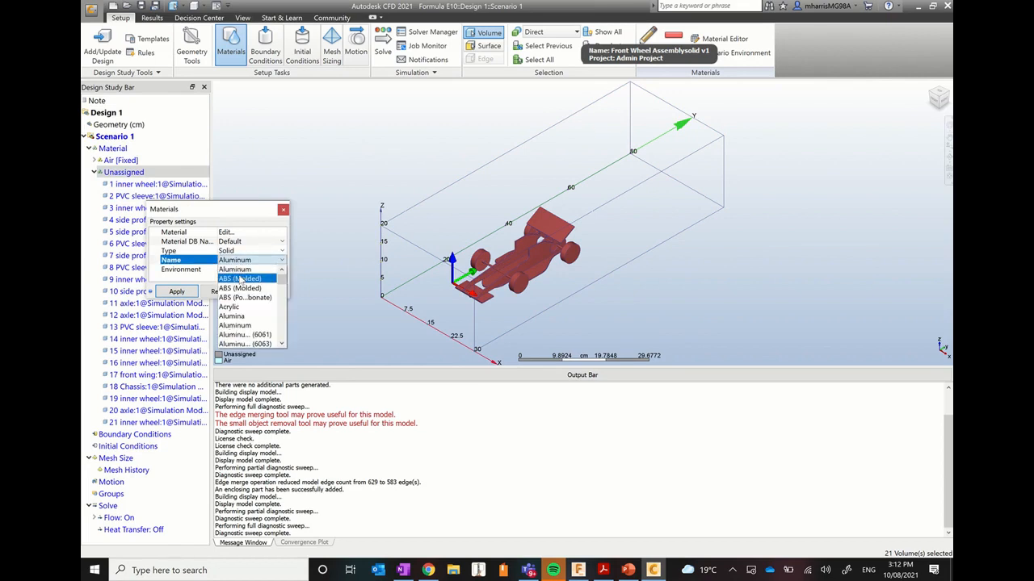
click(241, 280)
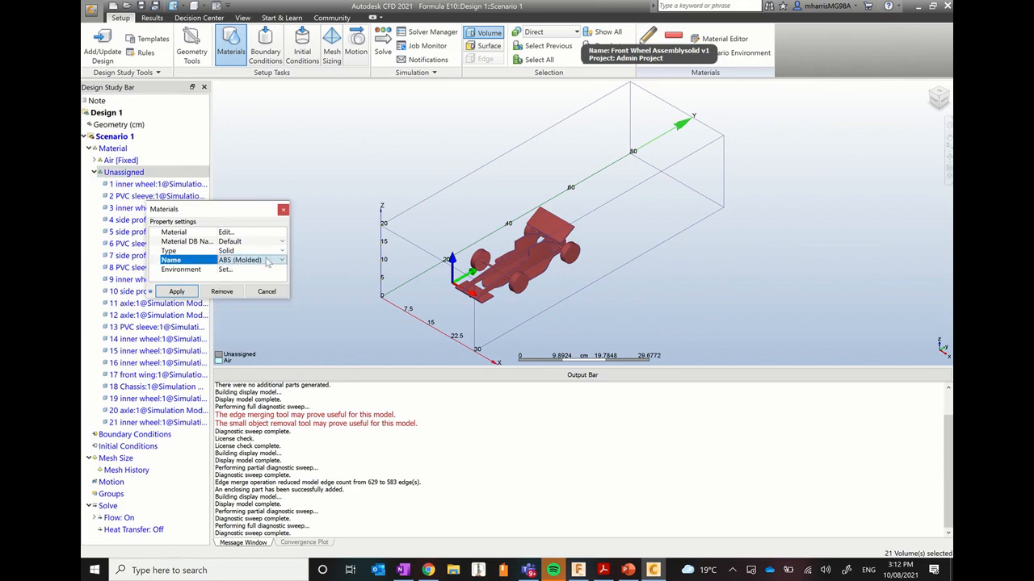
click(178, 291)
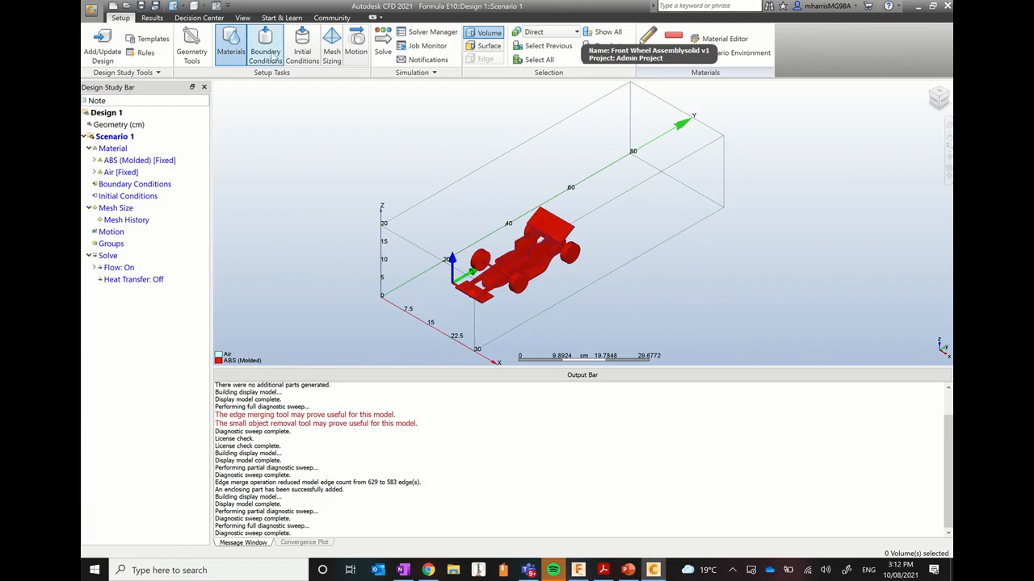
Step: Apply a normal velocity boundary condition of 5 m/s to the external volume's end face ahead of the car
click(267, 48)
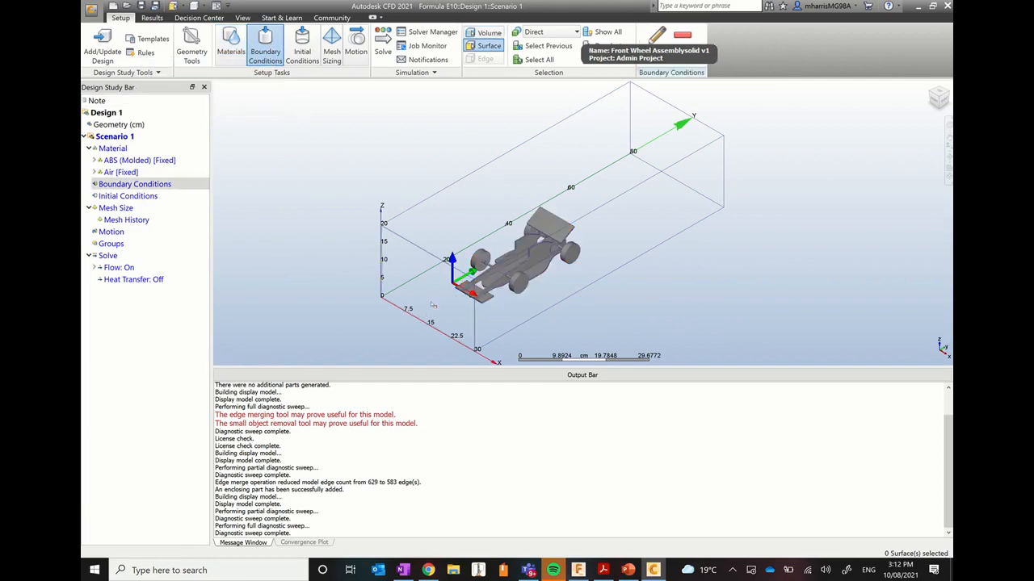
click(436, 294)
click(422, 283)
click(438, 278)
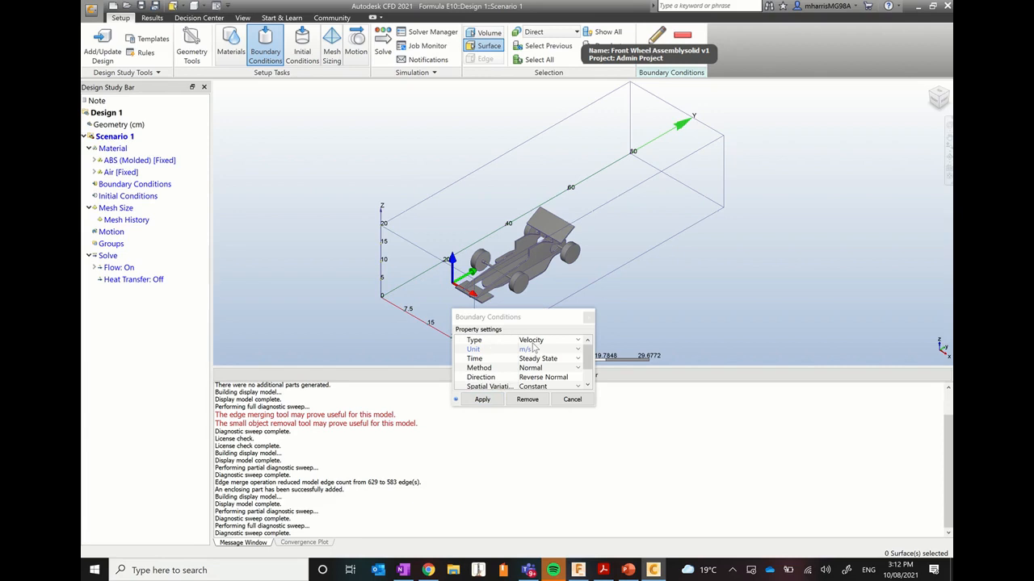
scroll(542, 368, down, 1)
click(531, 377)
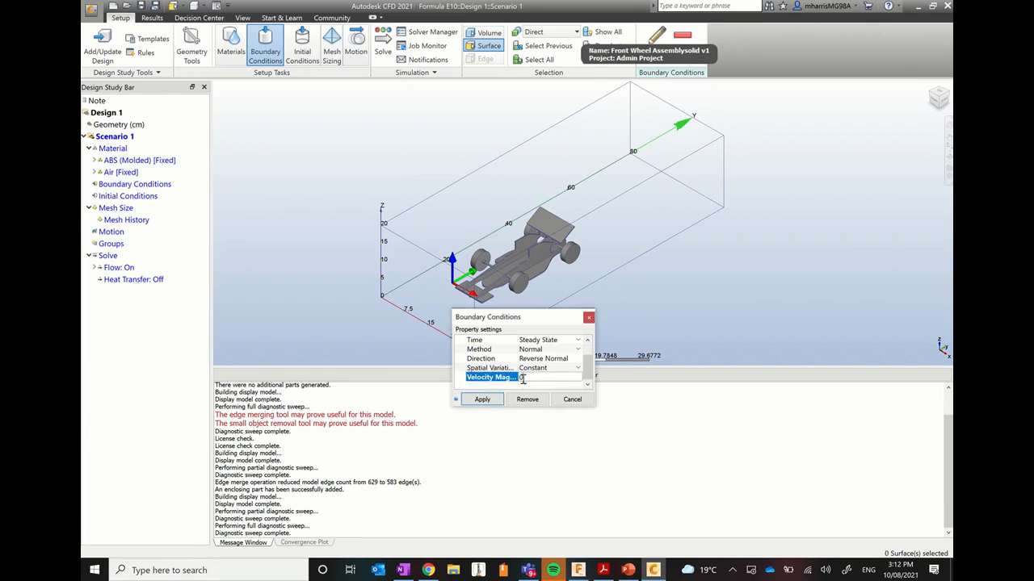
scroll(541, 360, up, 1)
scroll(533, 345, down, 1)
scroll(539, 349, up, 1)
scroll(538, 359, down, 1)
drag(534, 377, 491, 377)
drag(535, 377, 519, 379)
text(1)
click(482, 398)
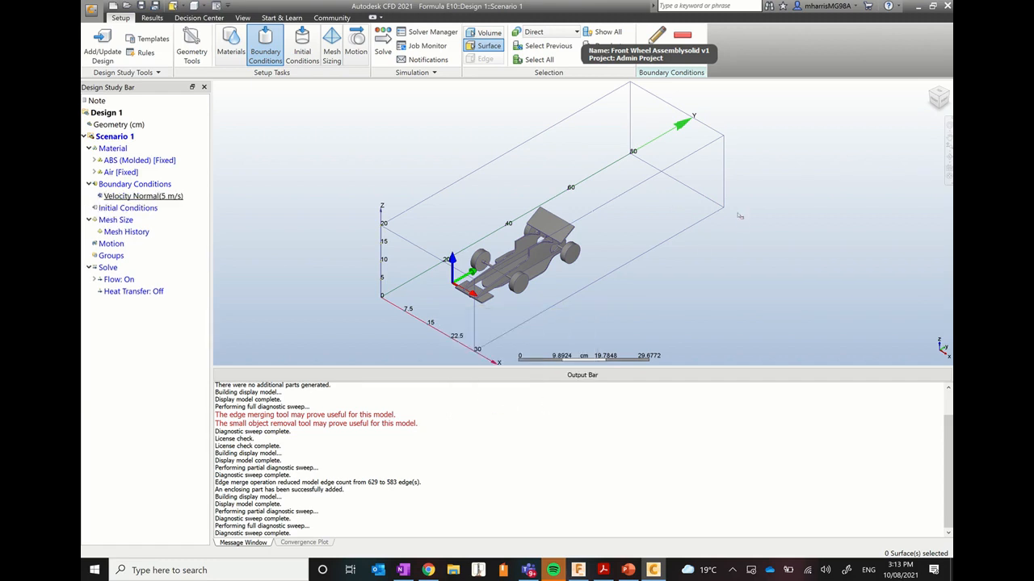
Step: Apply a 0 Pa gage pressure boundary condition to the external volume's end face behind the car
shift+middle_drag(741, 231, 606, 296)
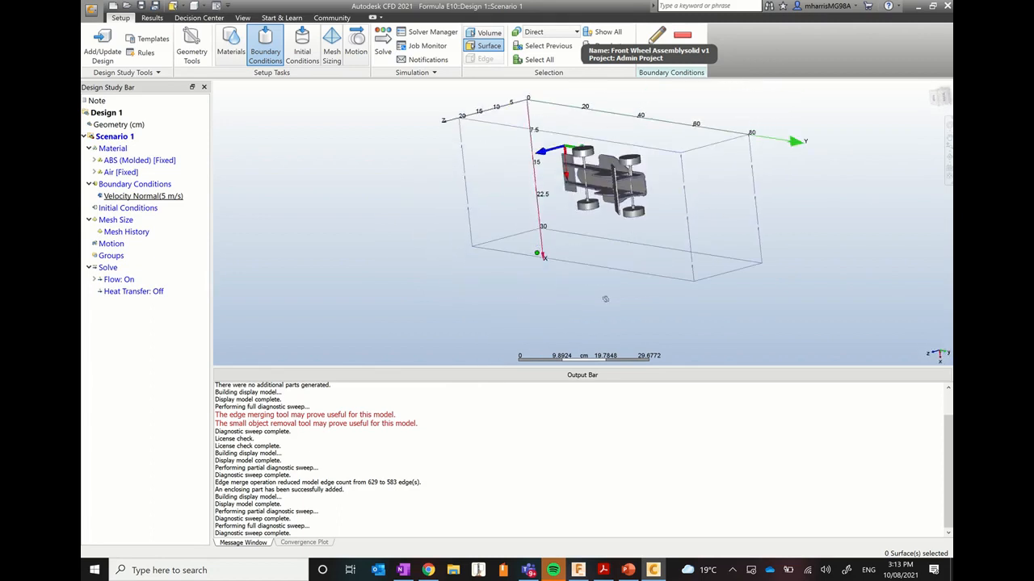
click(714, 209)
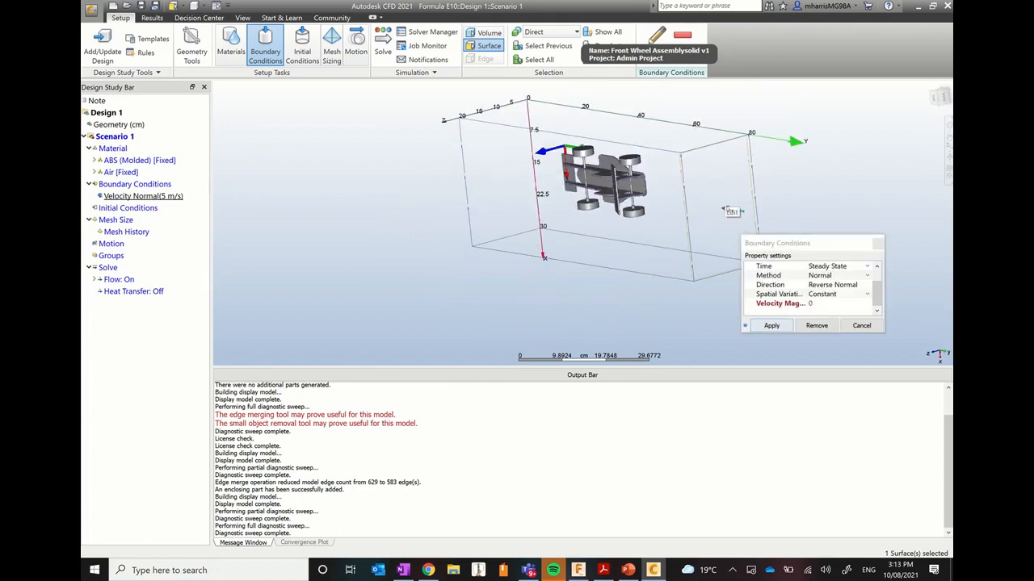
scroll(858, 267, up, 1)
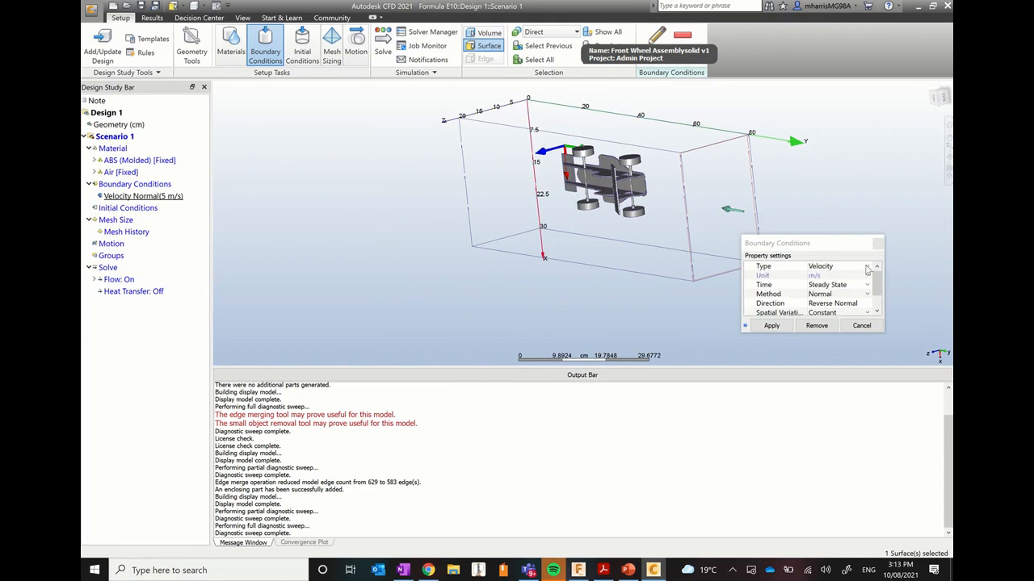
click(867, 267)
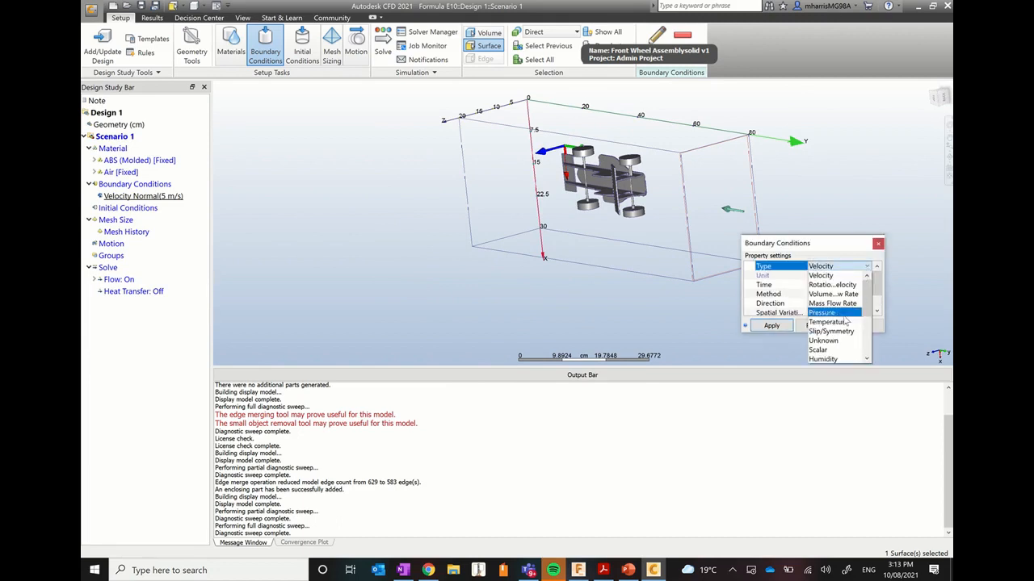
click(840, 313)
click(776, 326)
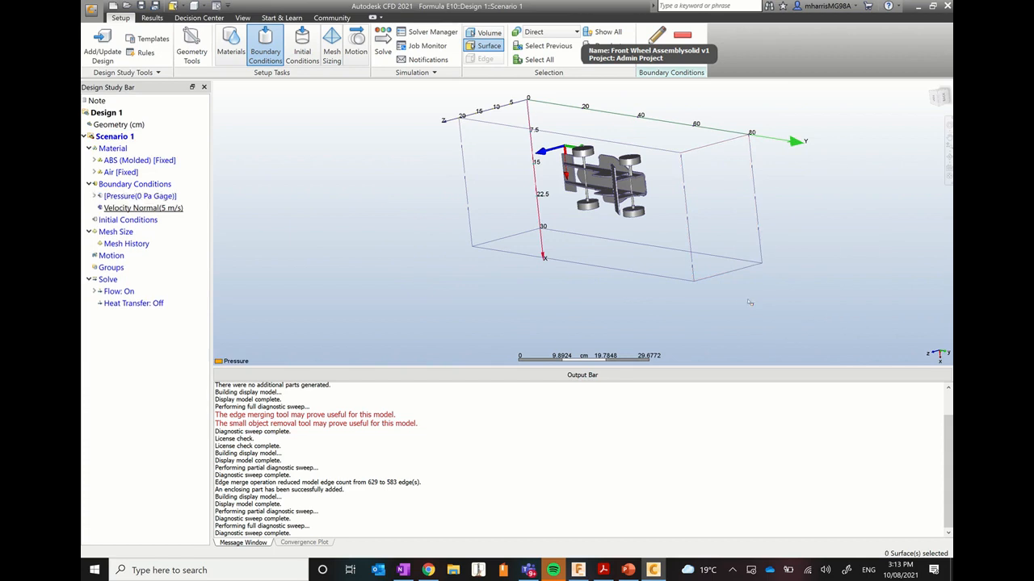
Step: Solve the scenario in steady state with 100 iterations on MyComputer
click(928, 89)
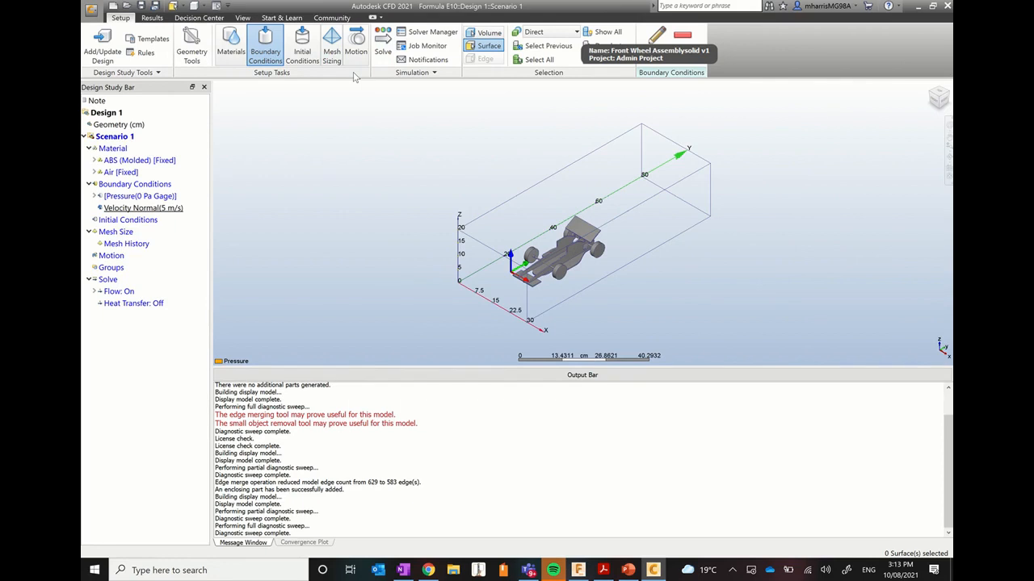
click(384, 37)
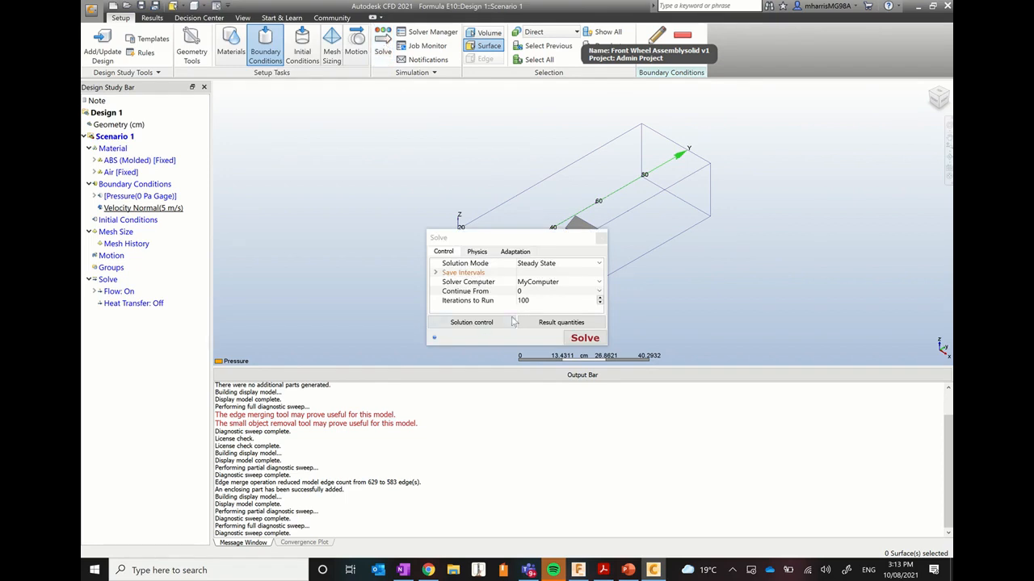
click(584, 338)
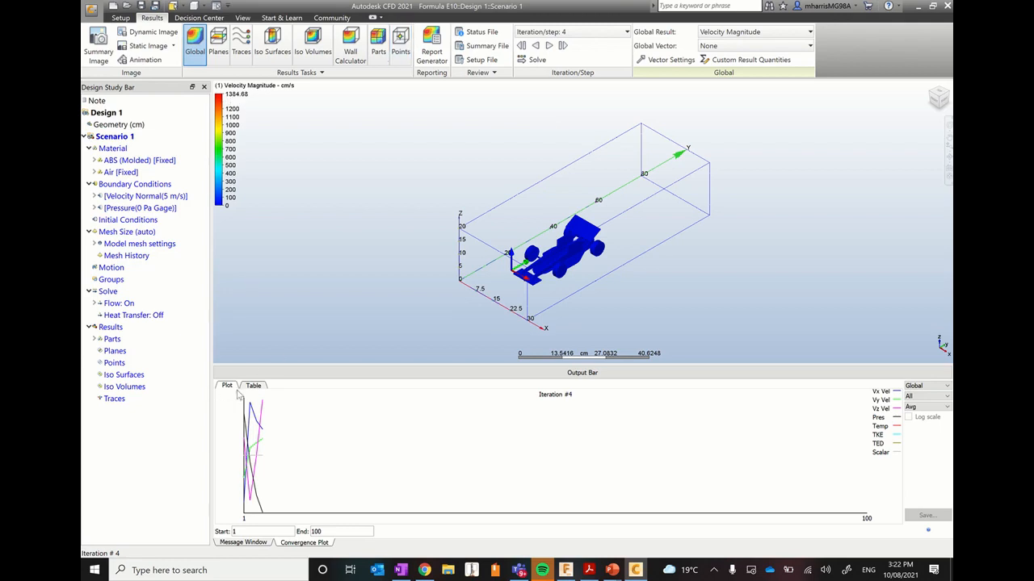
click(234, 531)
click(313, 532)
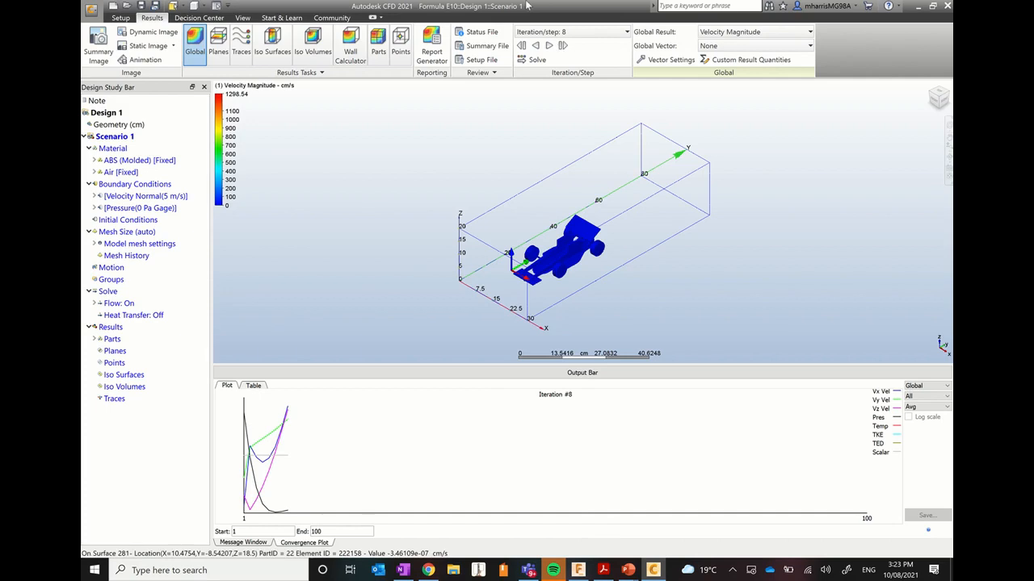
click(437, 23)
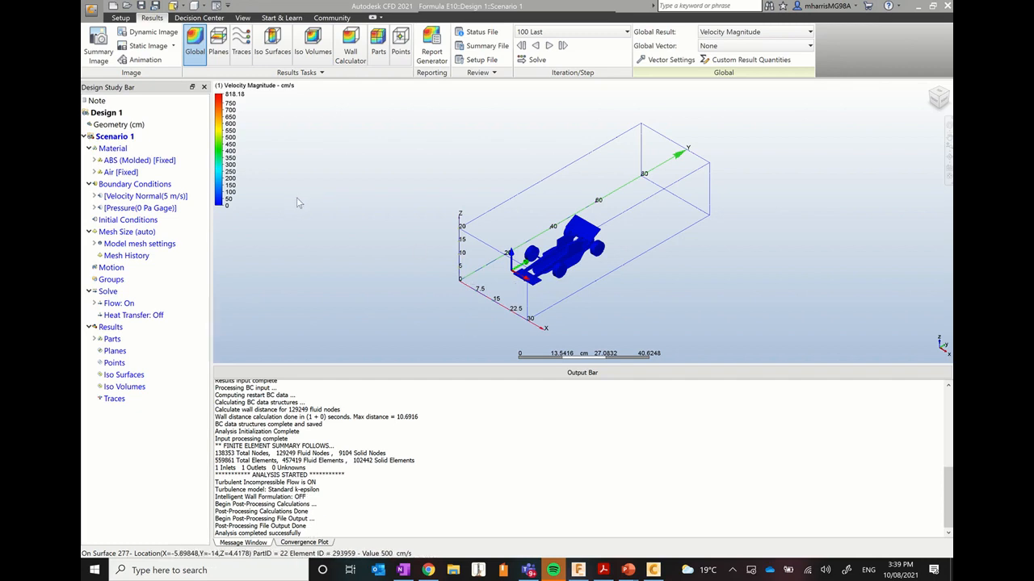
Step: Add a vertical results plane along the car's length showing velocity magnitude, and view it from the side
click(219, 50)
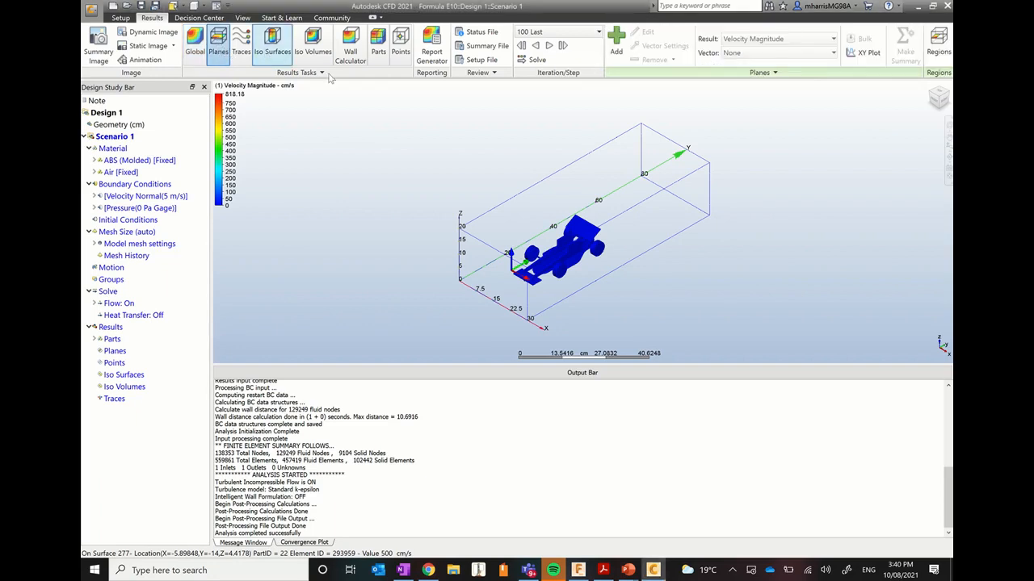
click(615, 42)
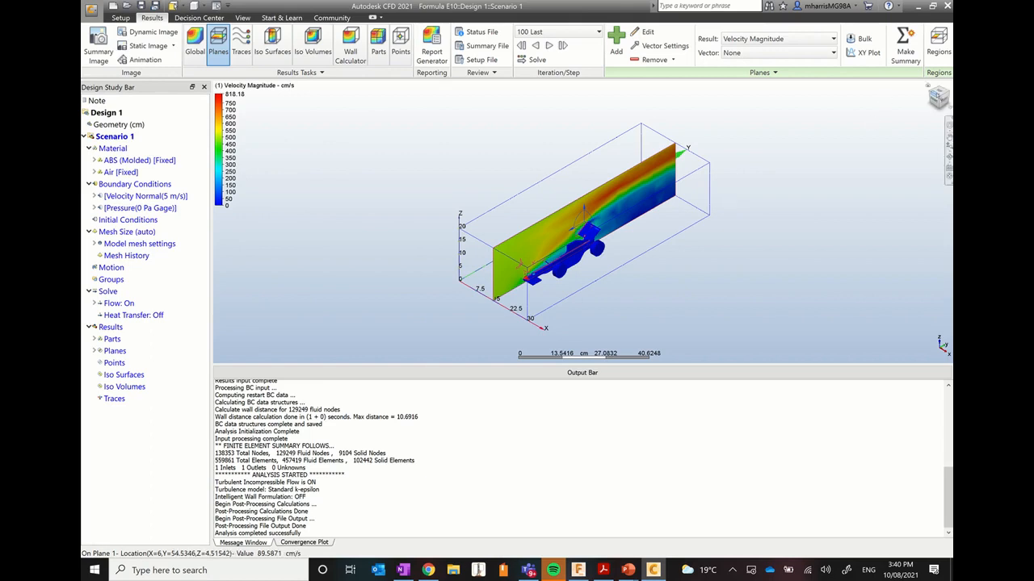
click(940, 97)
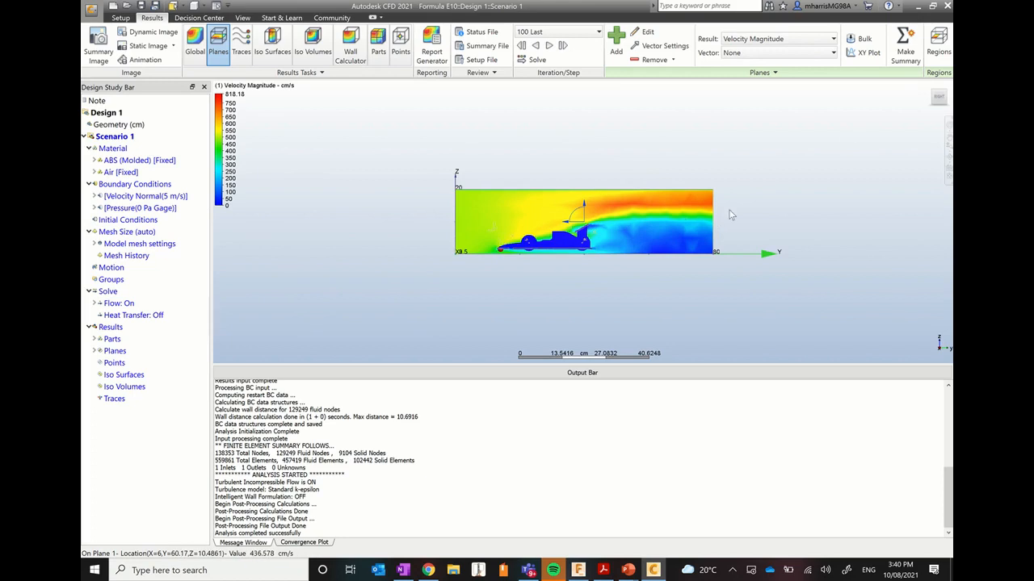
Step: Set the results plane's rotation axis to 0,0,1 and its rotation to 0 so it cuts across the car
click(935, 91)
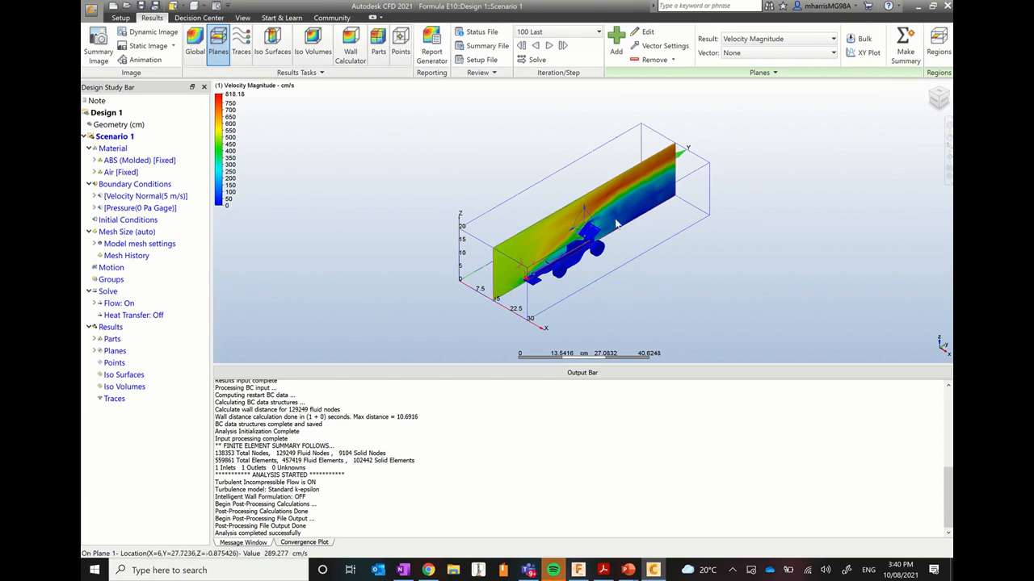
click(625, 192)
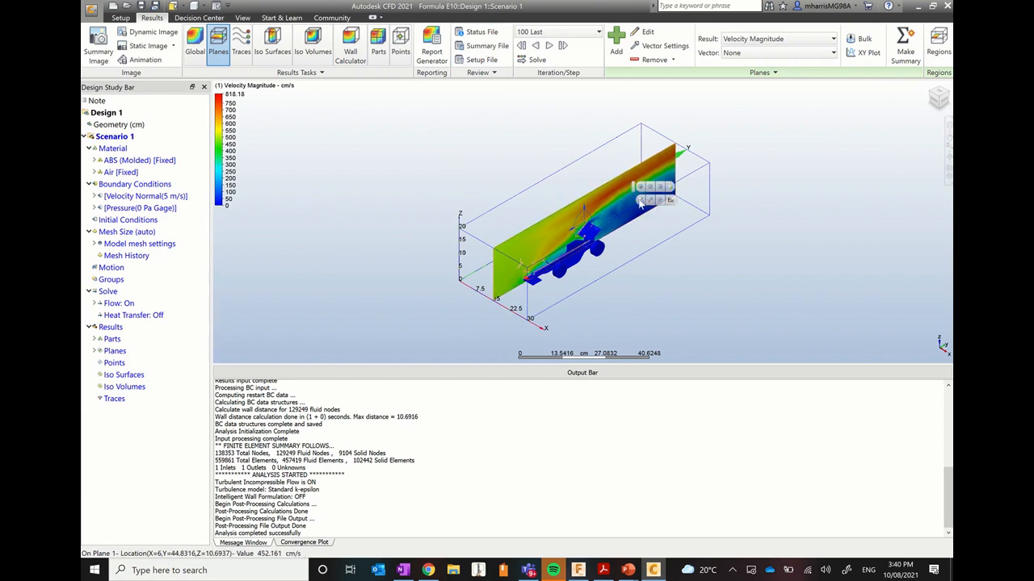
click(641, 202)
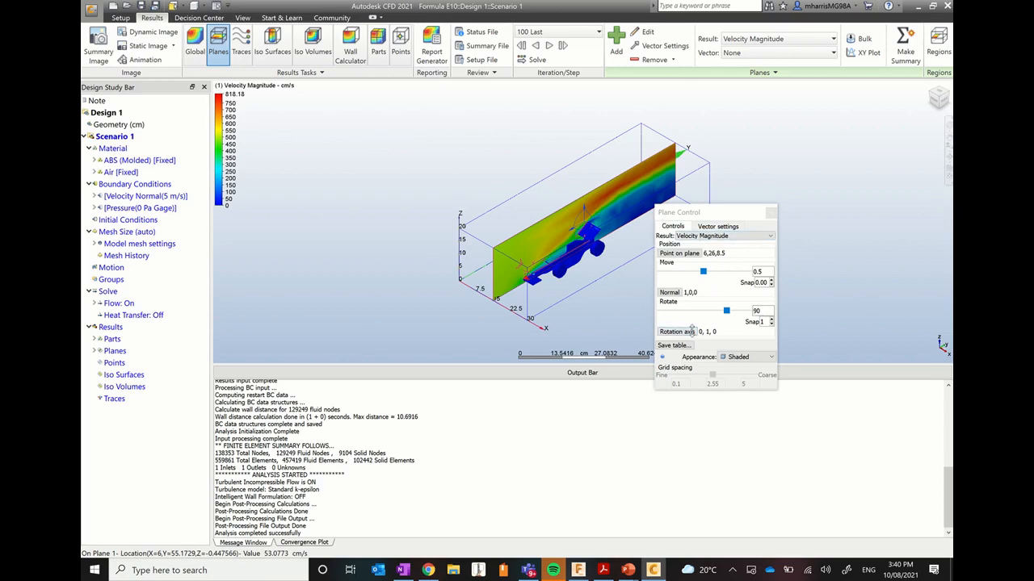
click(678, 332)
double_click(761, 301)
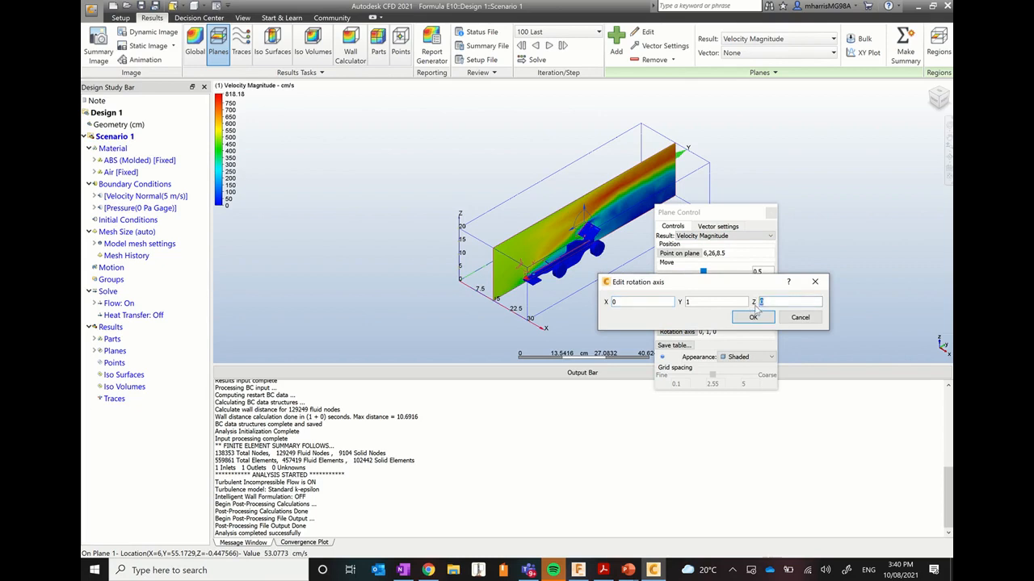
click(727, 302)
click(749, 317)
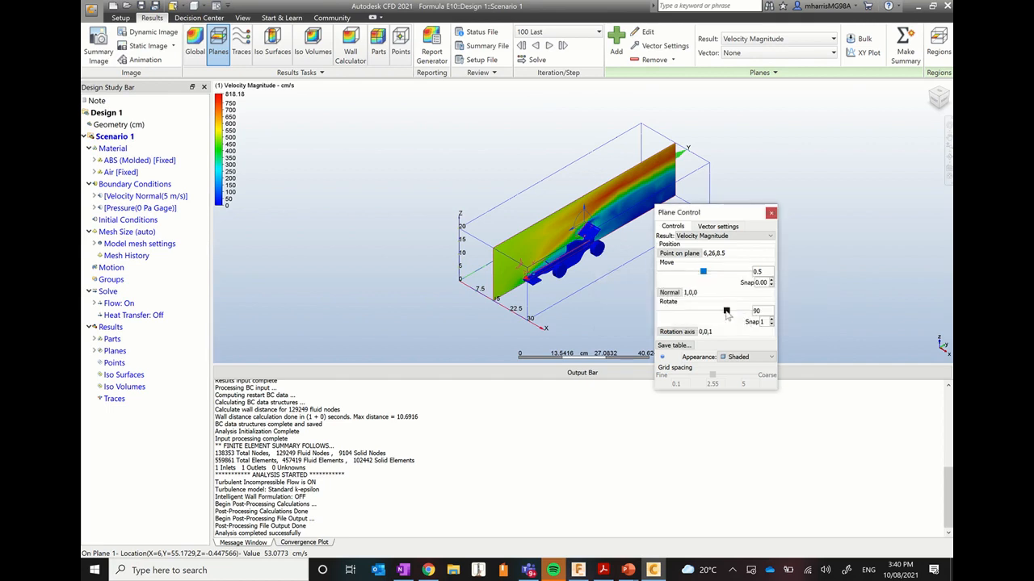
drag(728, 313, 702, 314)
double_click(756, 310)
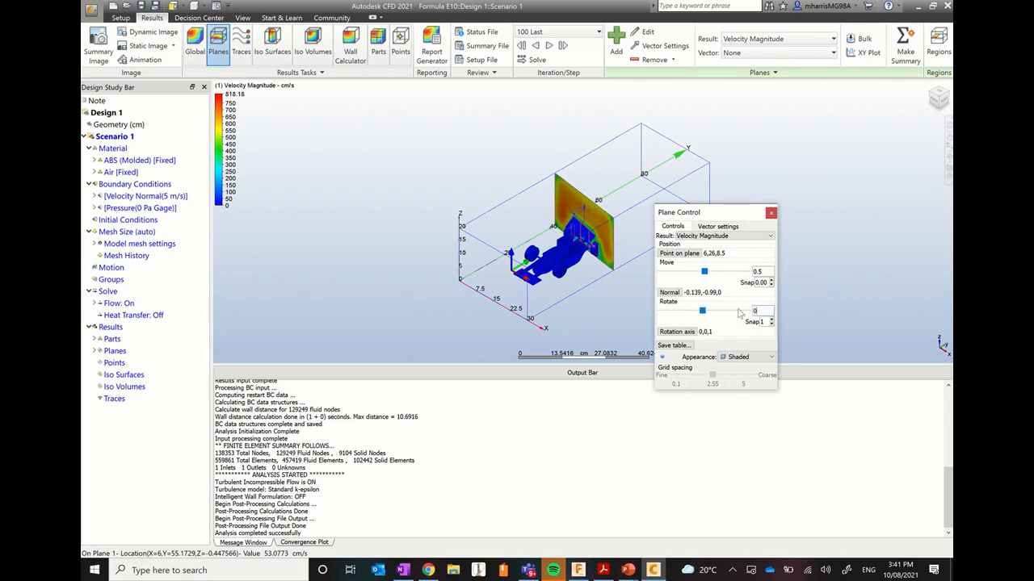
Step: Move the crosswise results plane to position 0.98, ahead of the car at the inlet end of the air volume
click(762, 272)
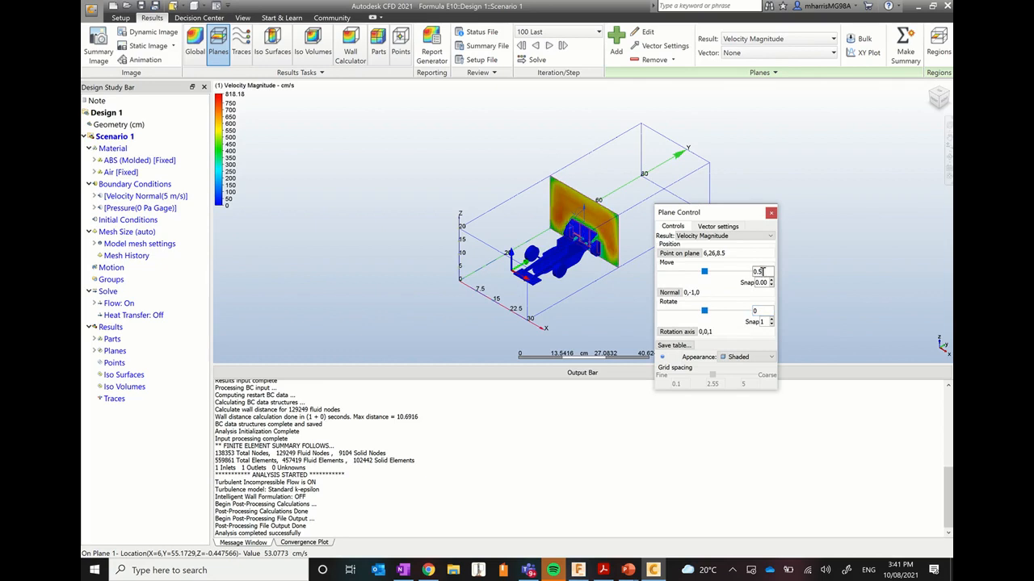
drag(703, 275, 746, 271)
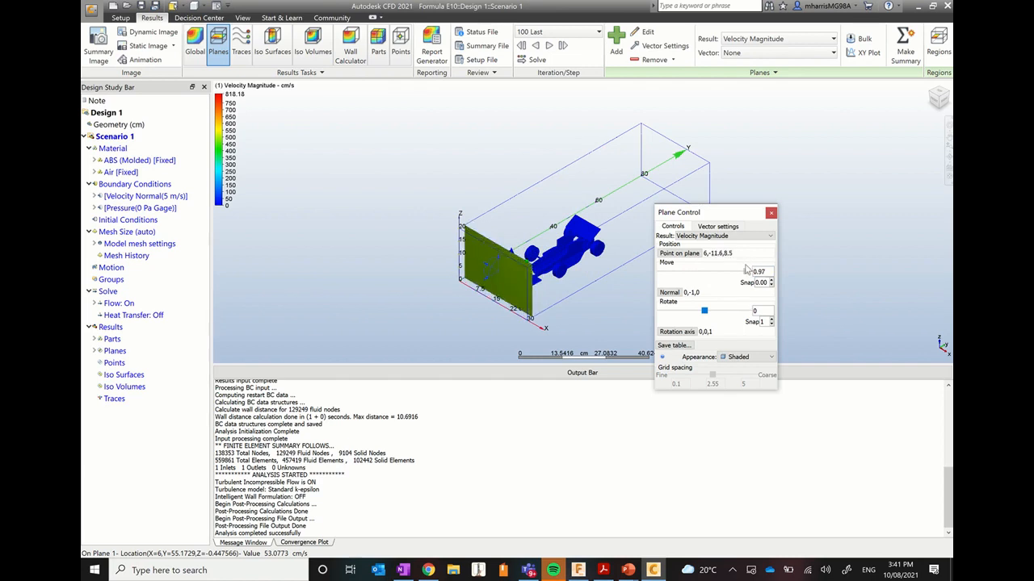
drag(747, 271, 746, 271)
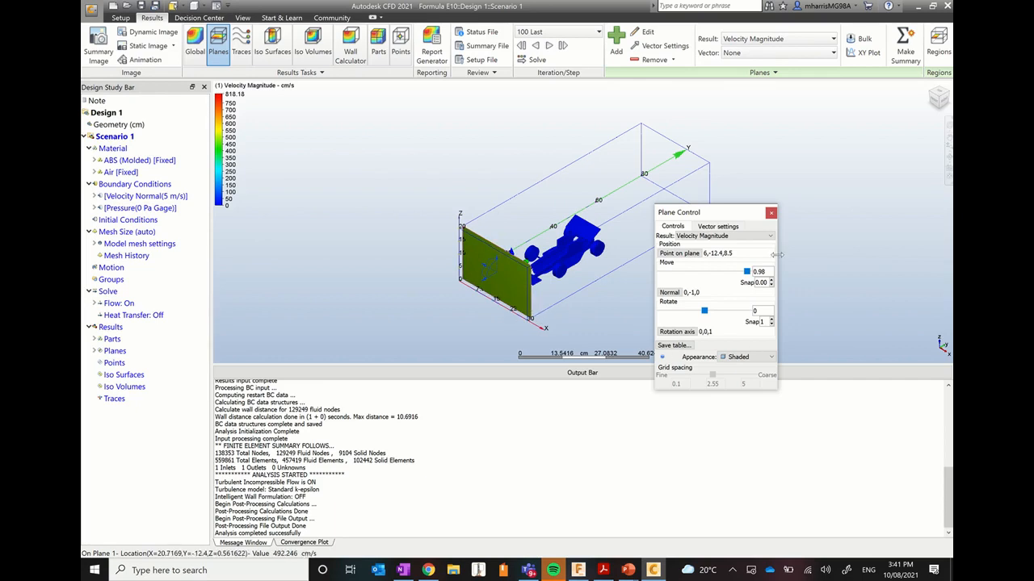
click(771, 214)
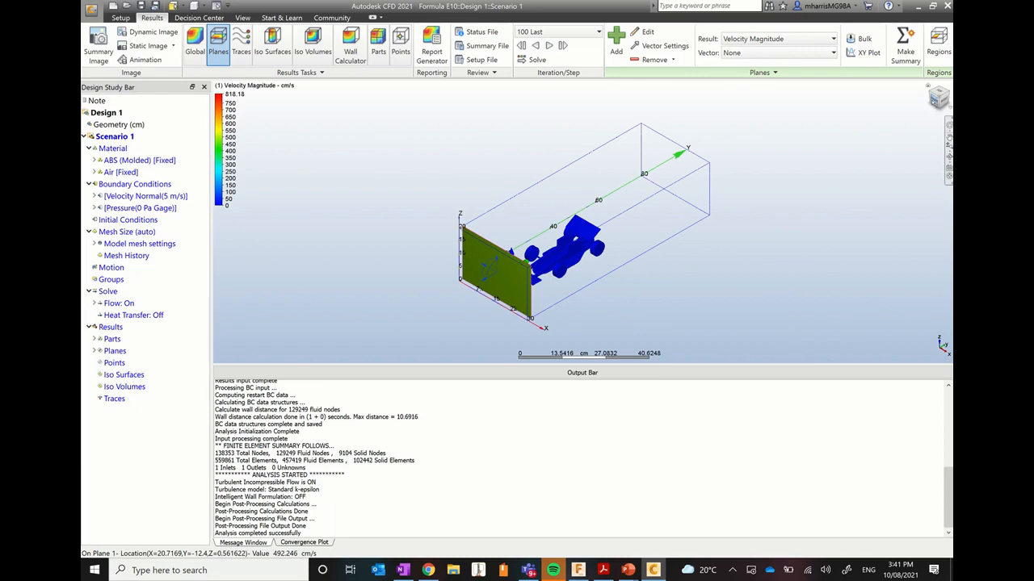
Step: Add a rectangular grid of trace seeds with density 2.5 over the lower middle area of the inlet-end plane
click(935, 100)
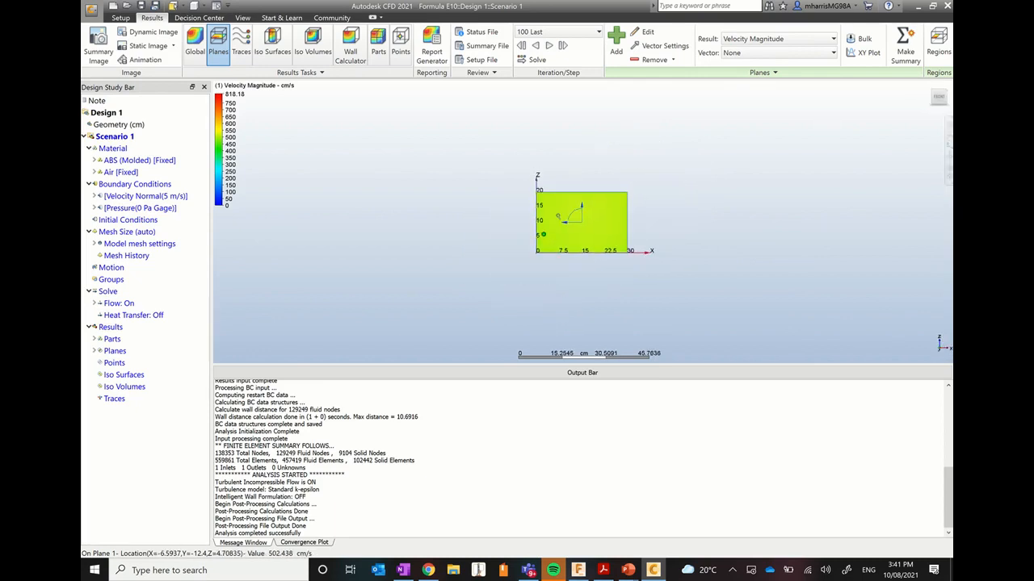
scroll(543, 234, up, 5)
middle_drag(561, 251, 514, 257)
scroll(528, 255, up, 3)
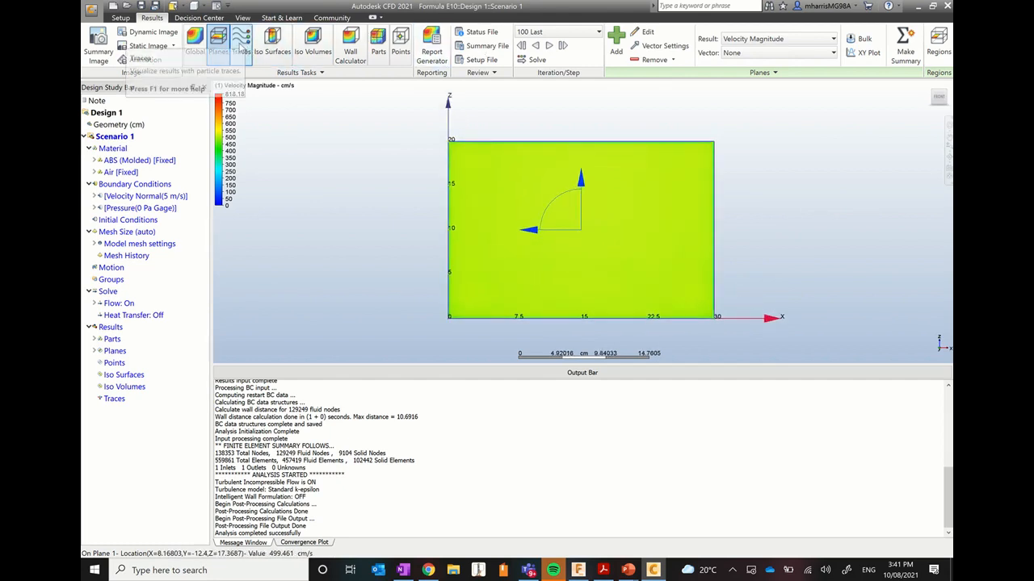
click(241, 45)
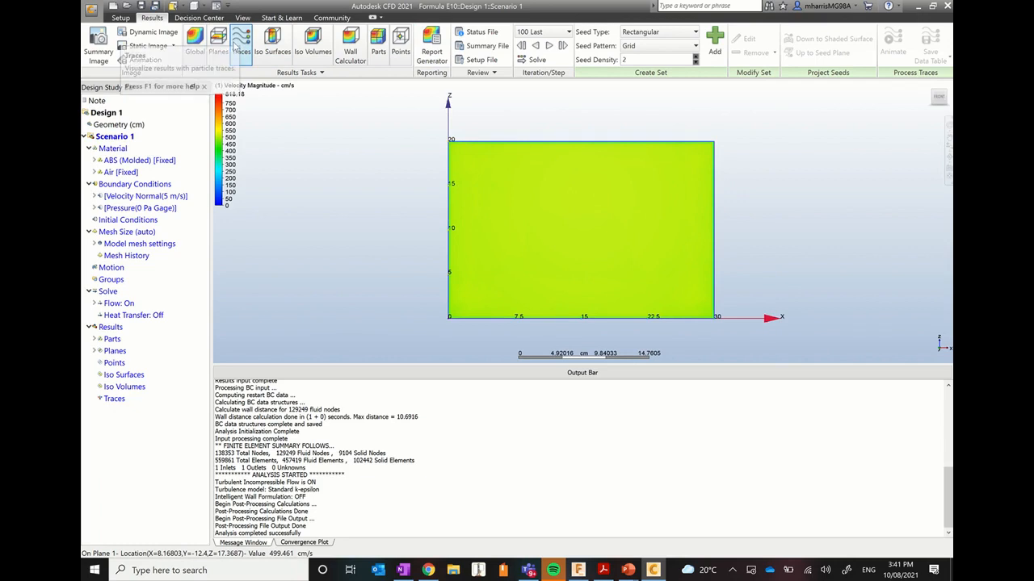
click(633, 59)
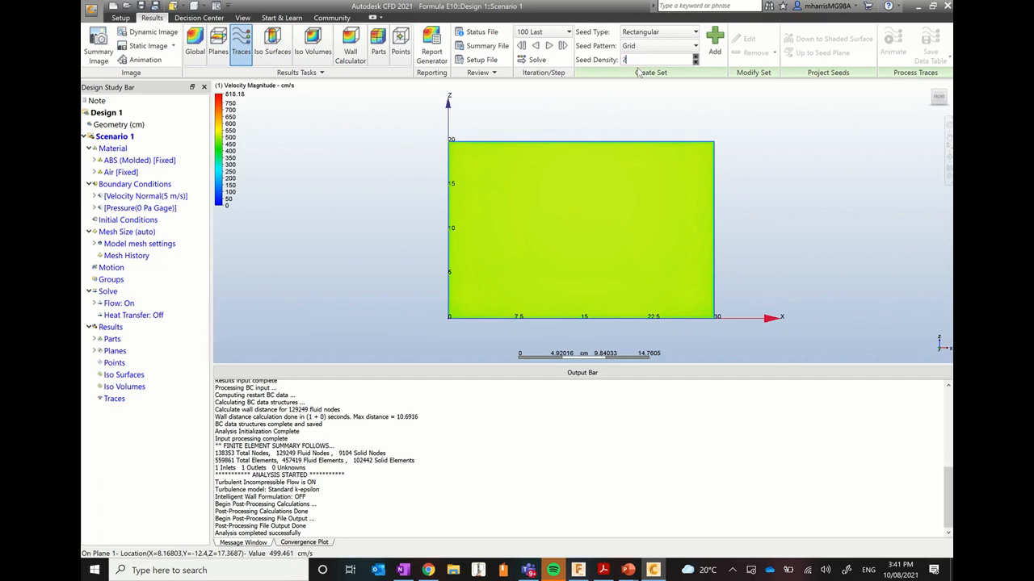
click(708, 62)
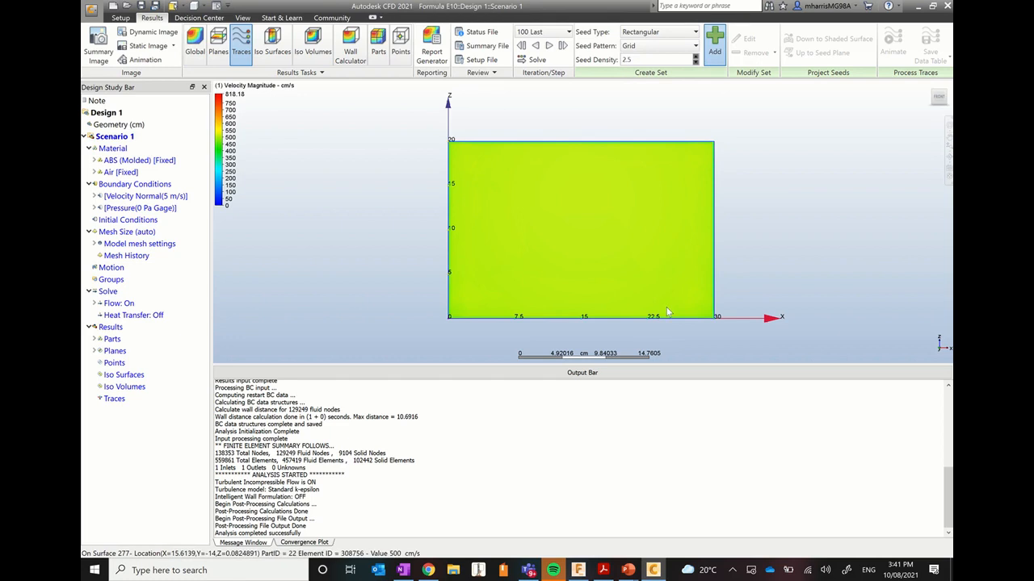
drag(570, 313, 478, 209)
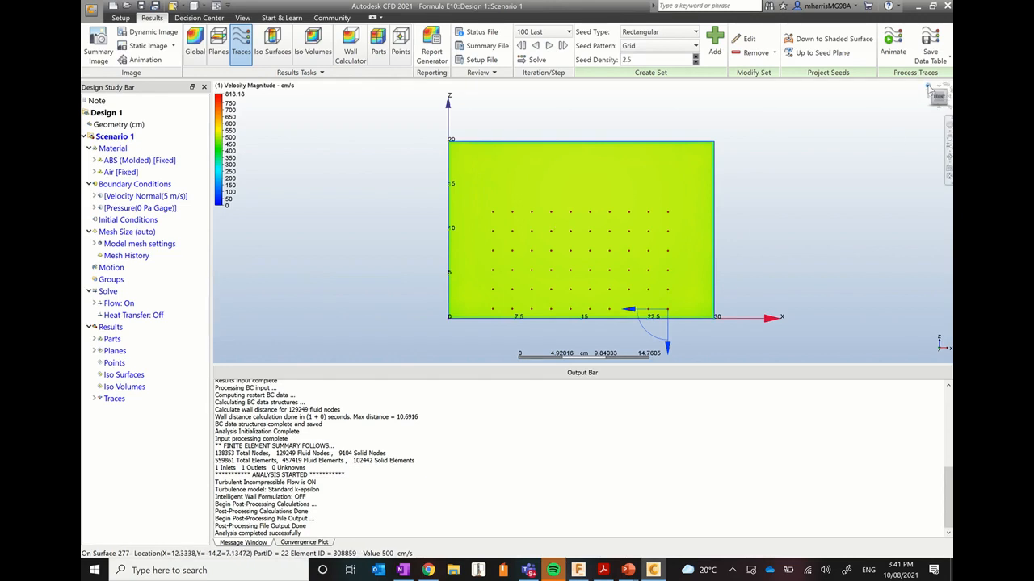
Step: Examine the traces from the side and color them by Vz-Velocity
click(929, 87)
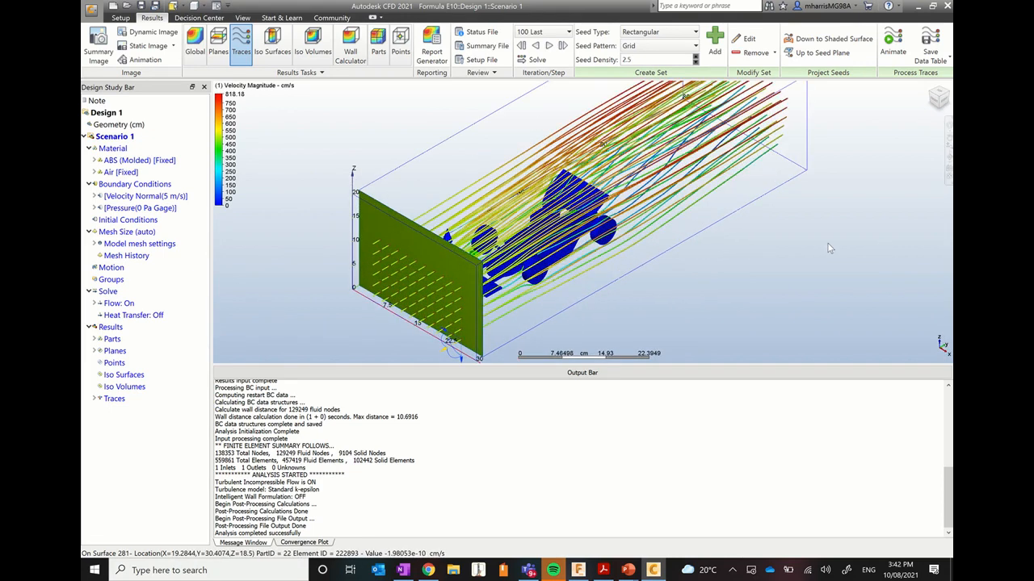
click(936, 98)
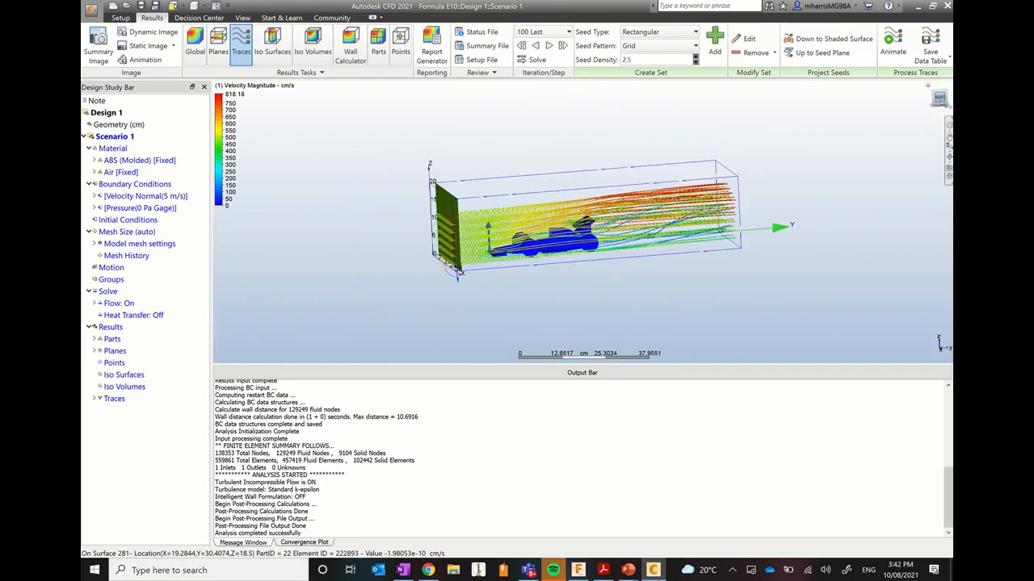
scroll(657, 261, up, 5)
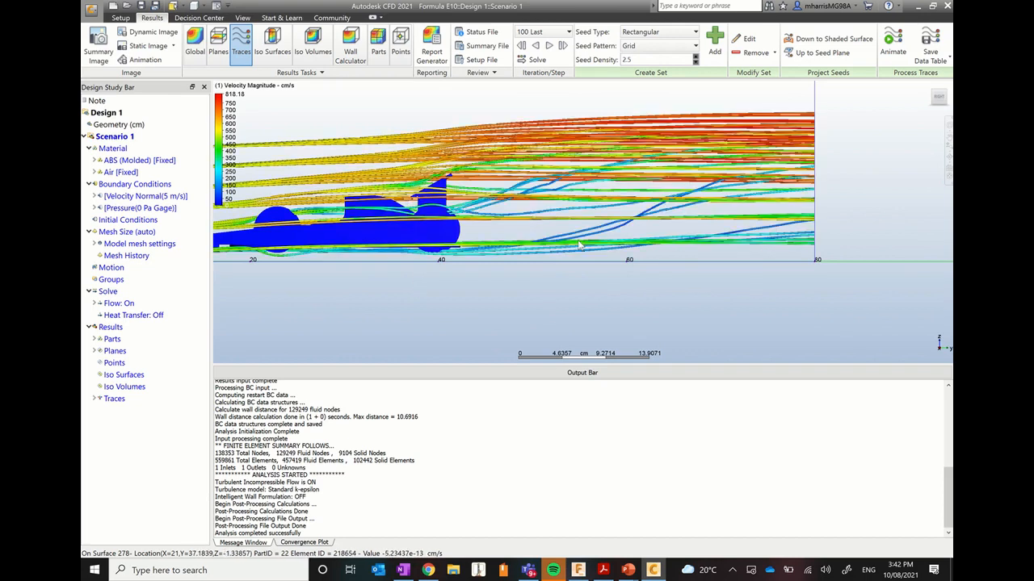
right_click(611, 153)
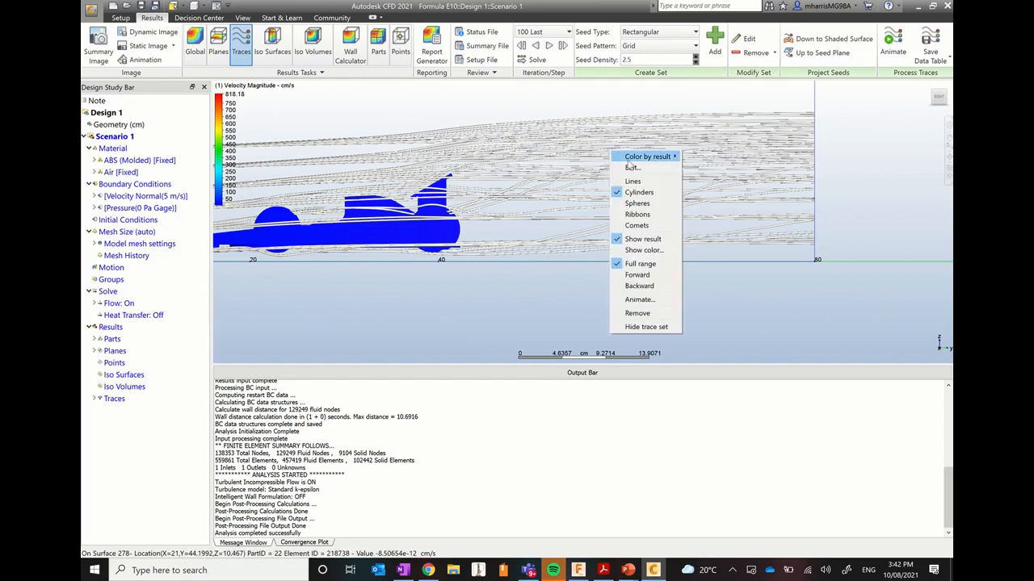
mouse_move(628, 159)
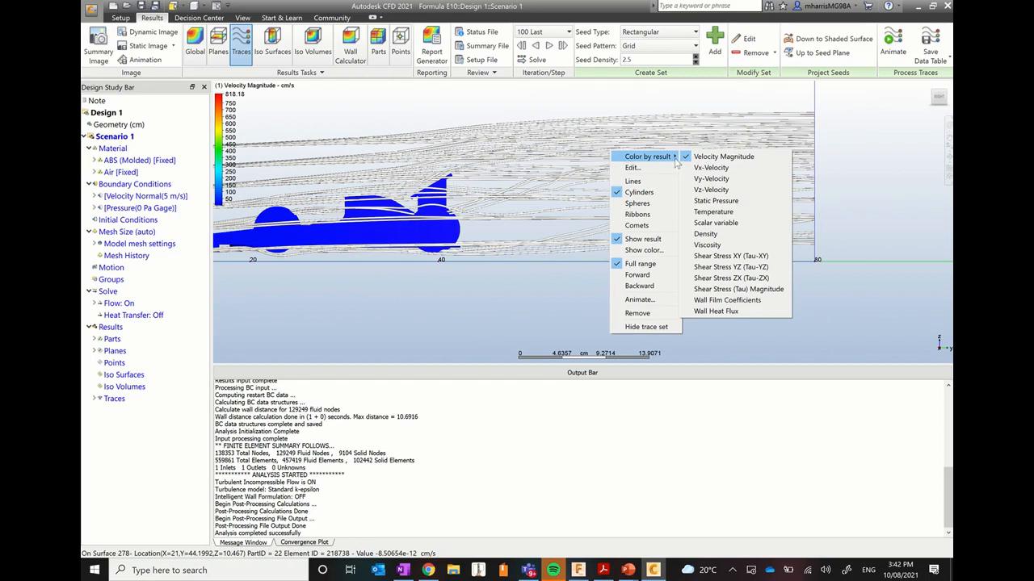
click(705, 190)
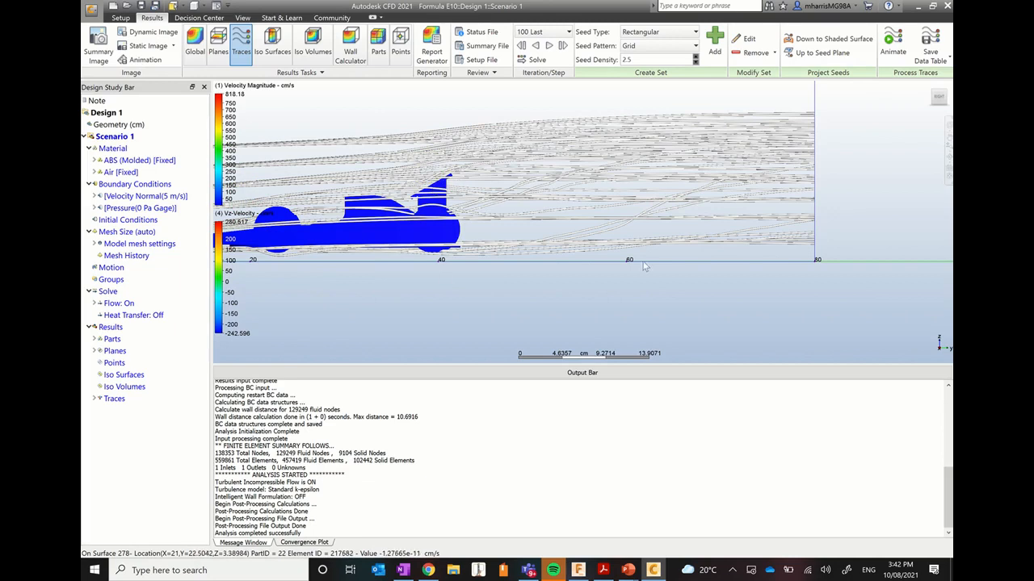
middle_drag(517, 258, 670, 253)
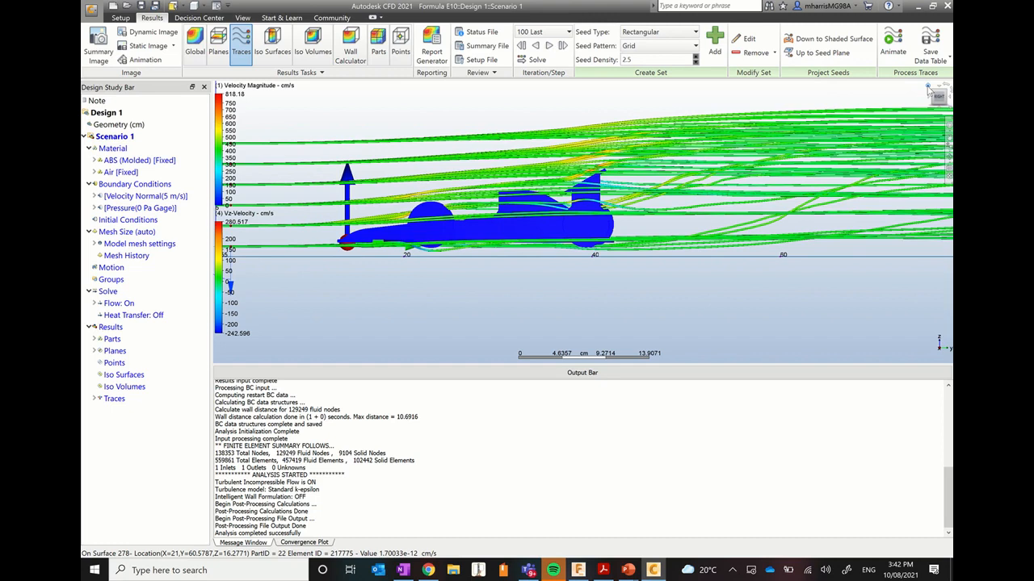
Step: Hide the CFDCreatedVolume air part in the results, viewing the model isometrically
click(929, 87)
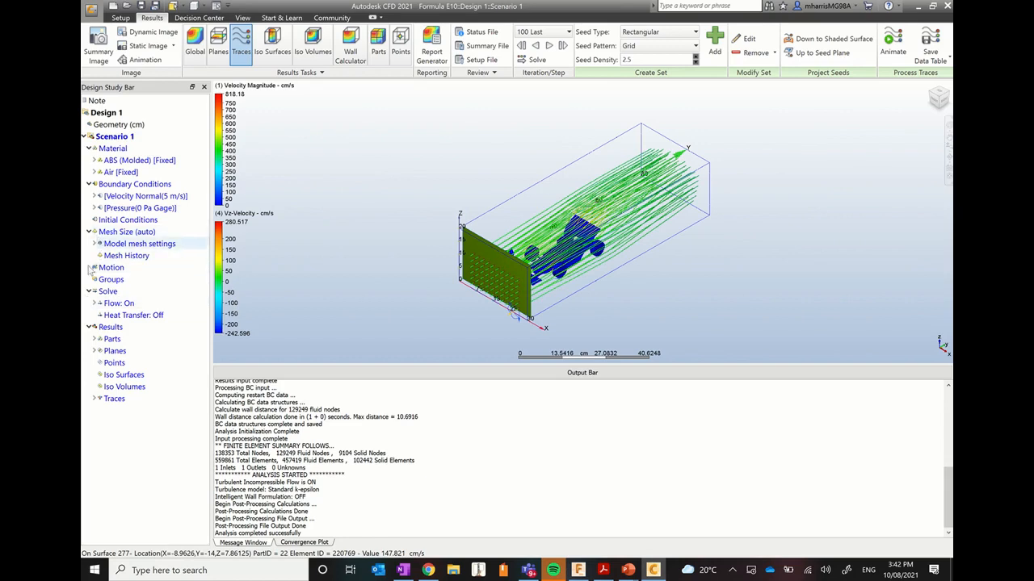
click(94, 339)
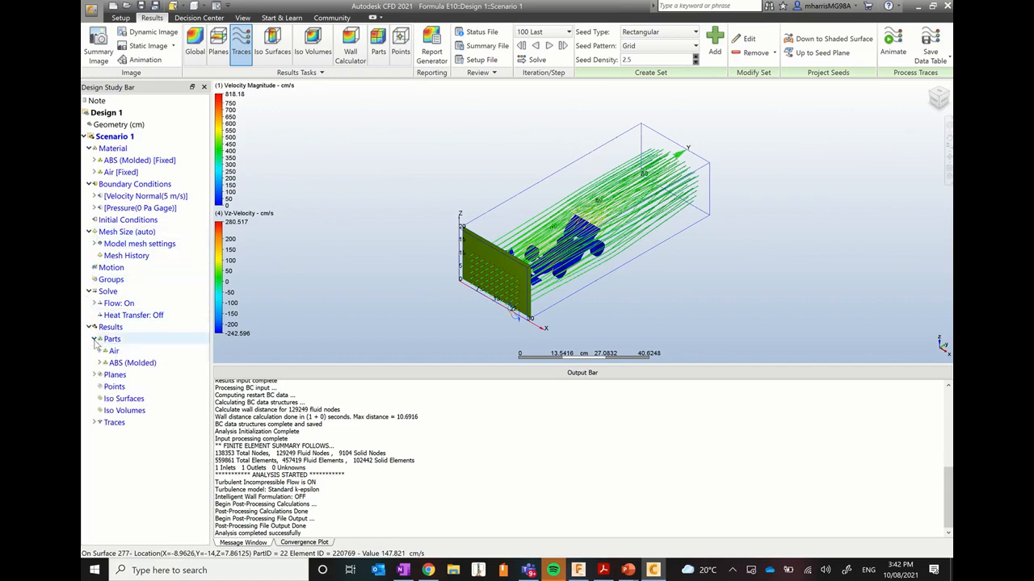
click(101, 351)
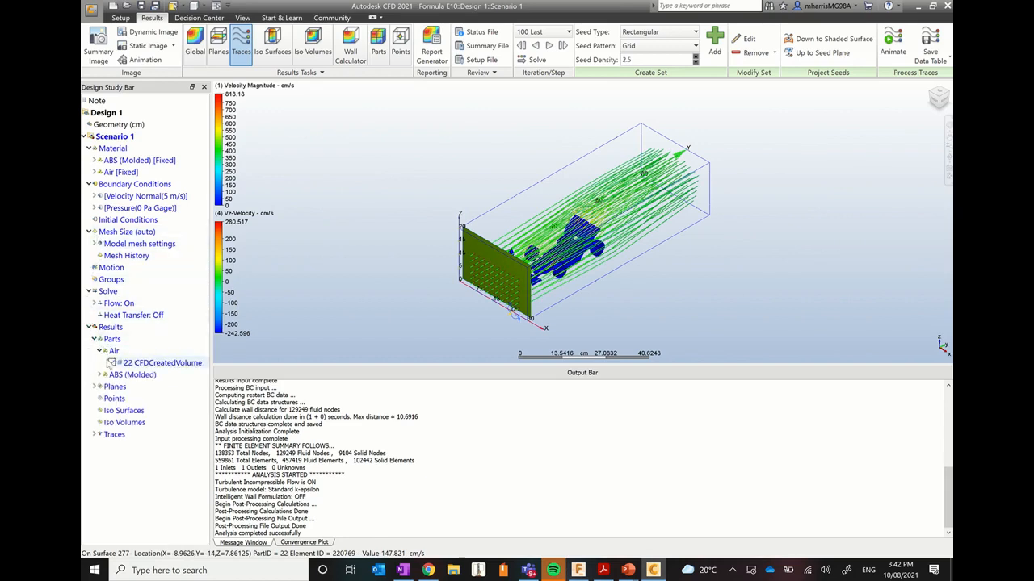
click(111, 363)
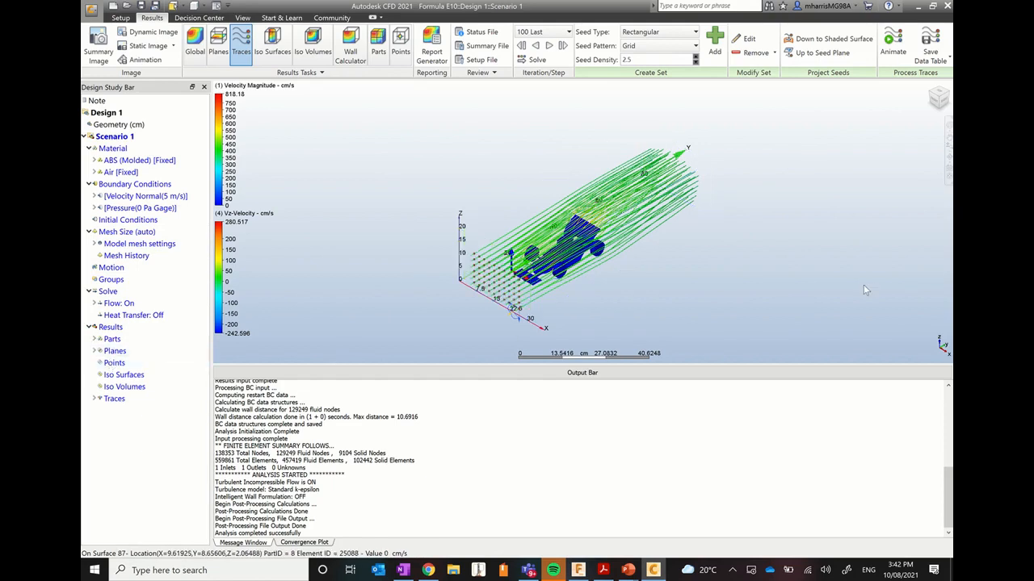
Step: Play the particle trace animation, pause it and close the animation controls
click(892, 45)
click(863, 138)
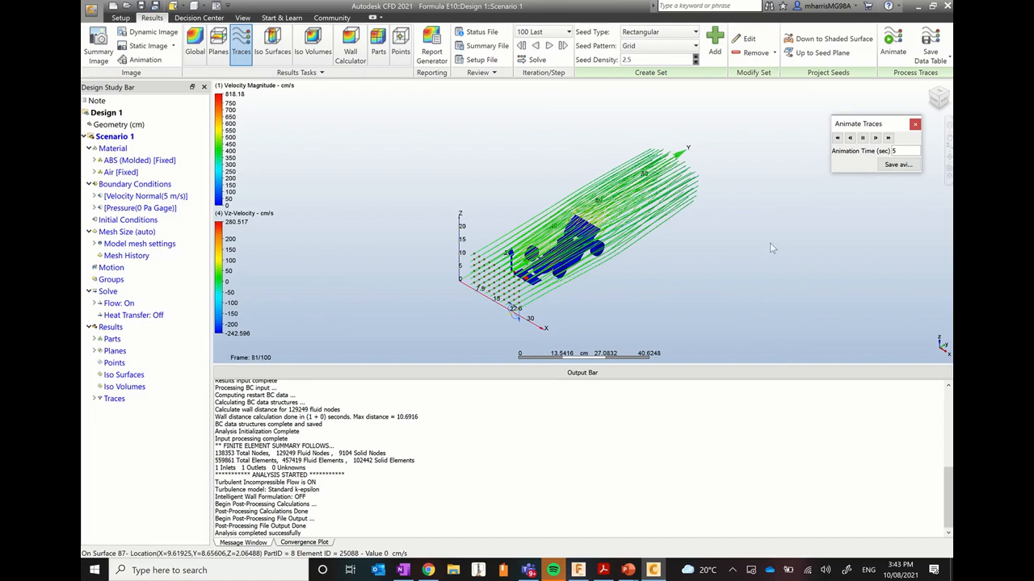
click(864, 138)
click(914, 126)
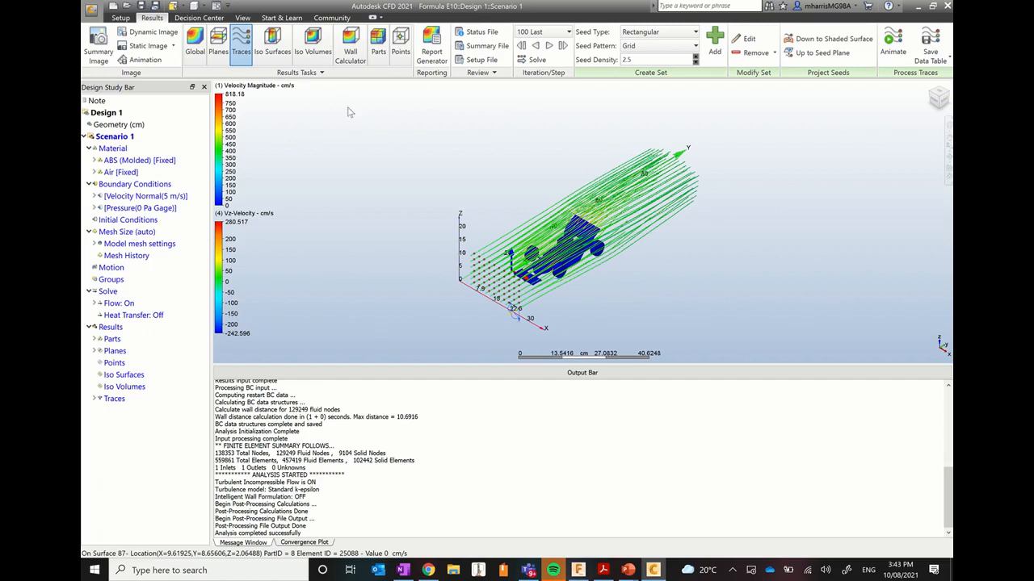
Step: Open the Wall Calculator and check the results planes and flow settings in the design study
click(353, 47)
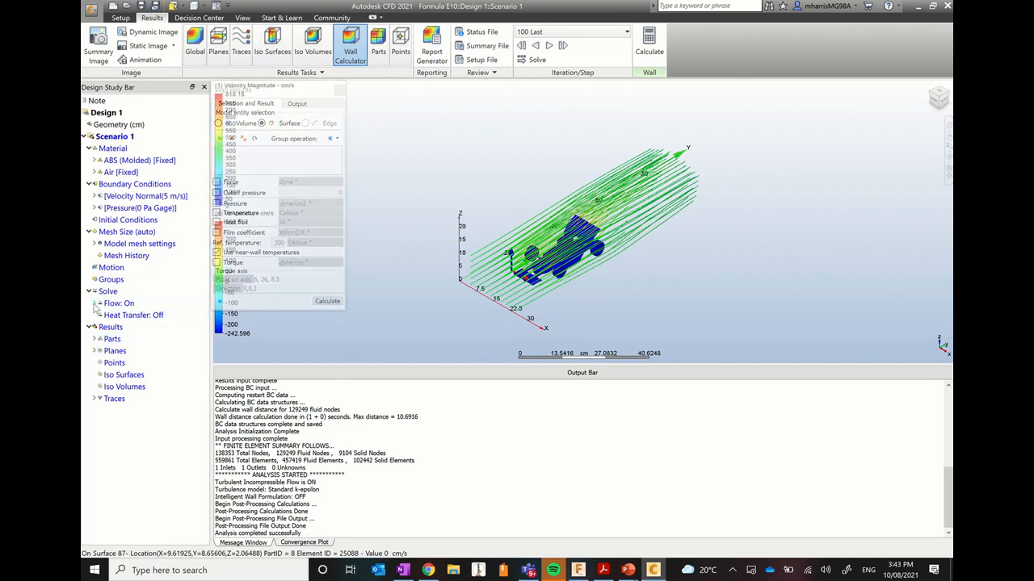
click(94, 351)
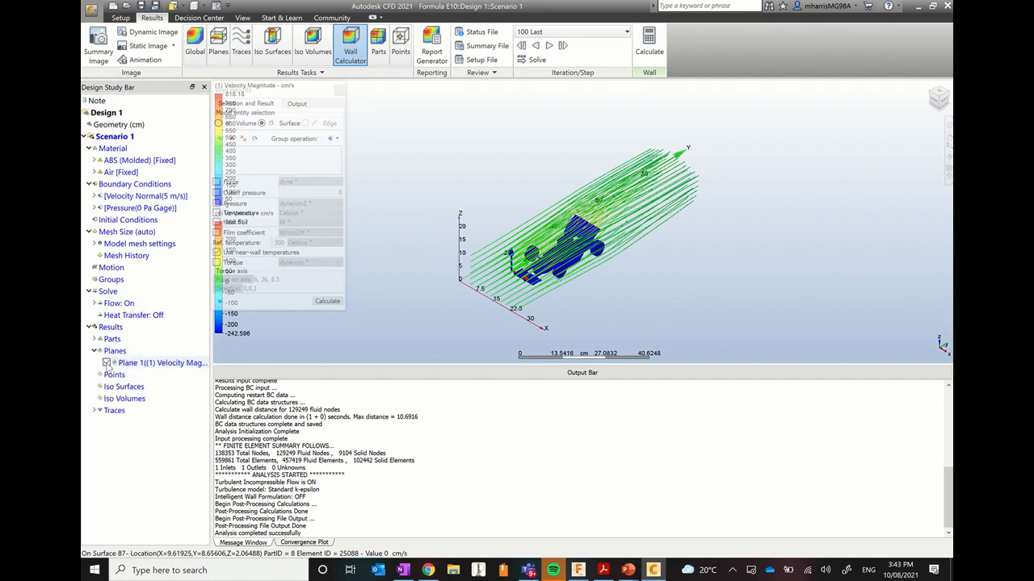
click(95, 304)
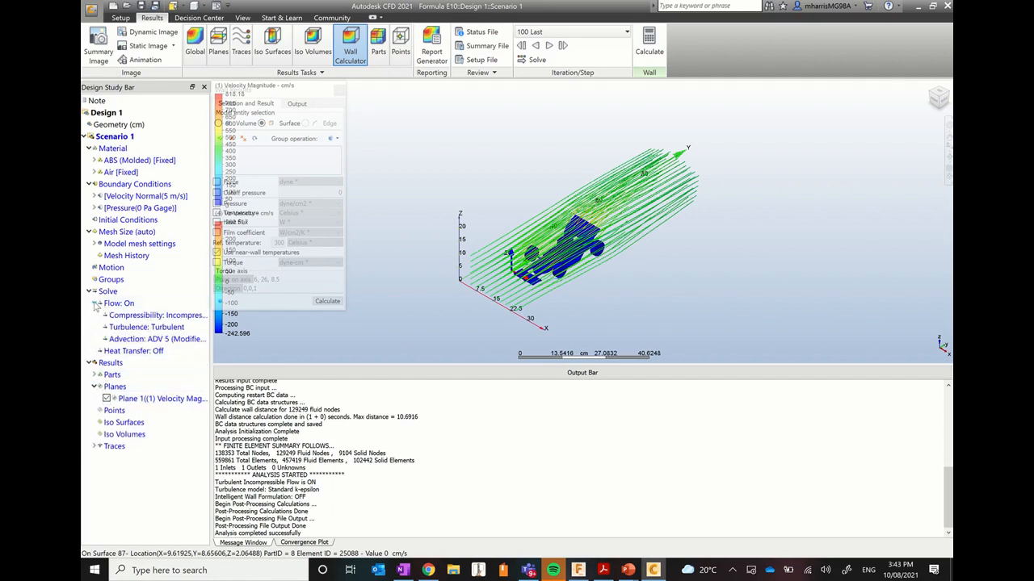
click(95, 304)
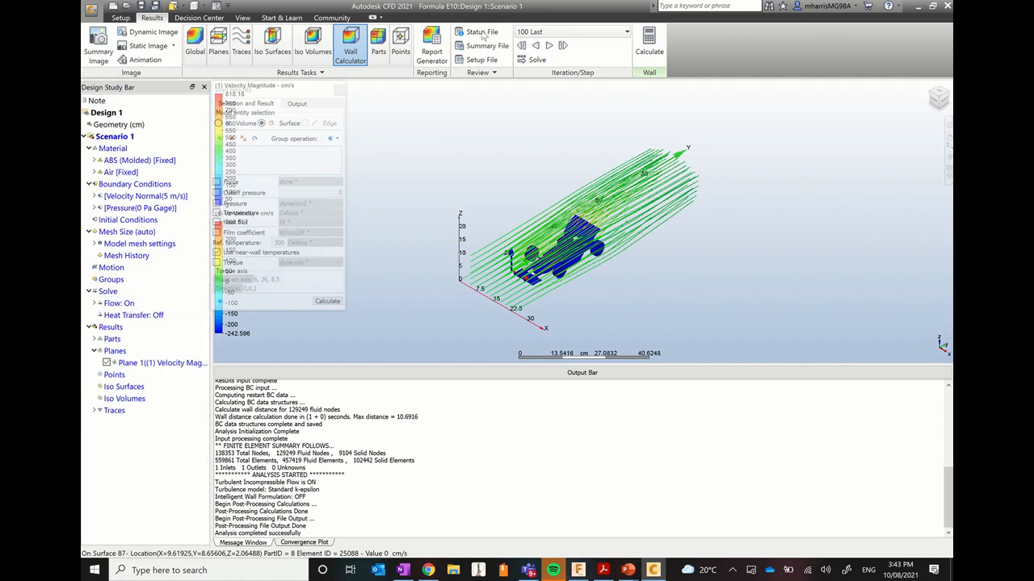
mouse_move(445, 6)
click(440, 26)
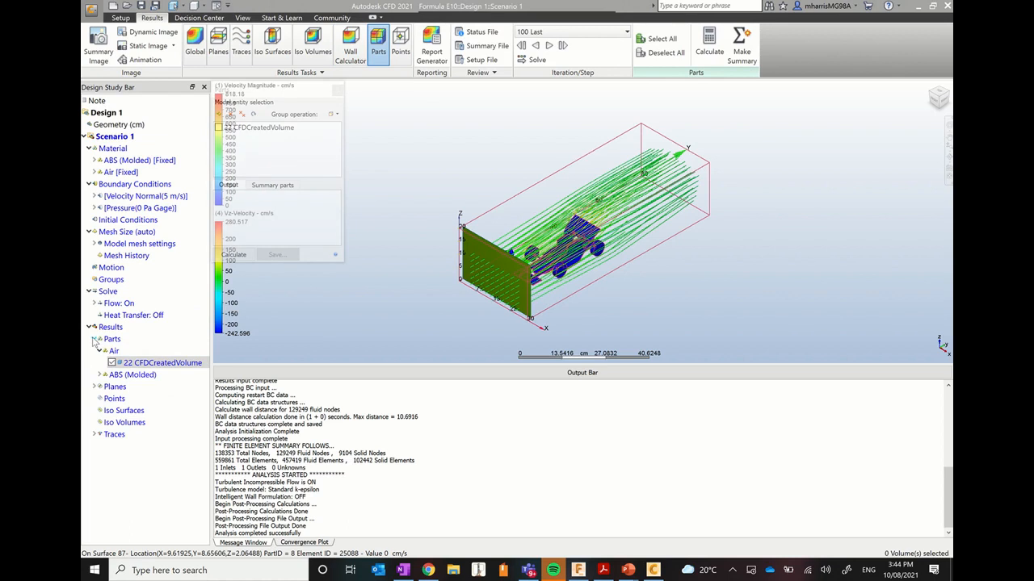
click(95, 387)
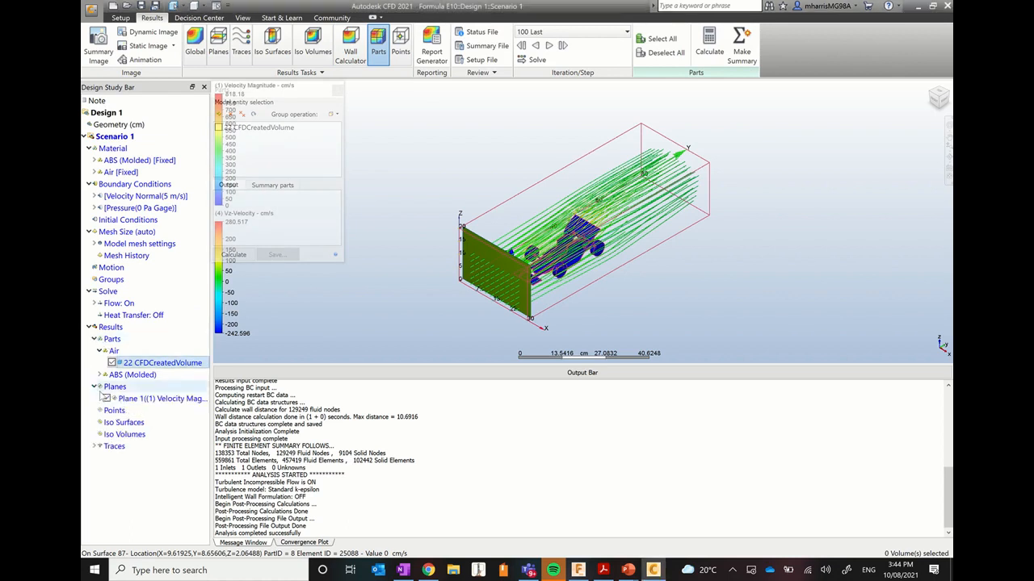
click(96, 388)
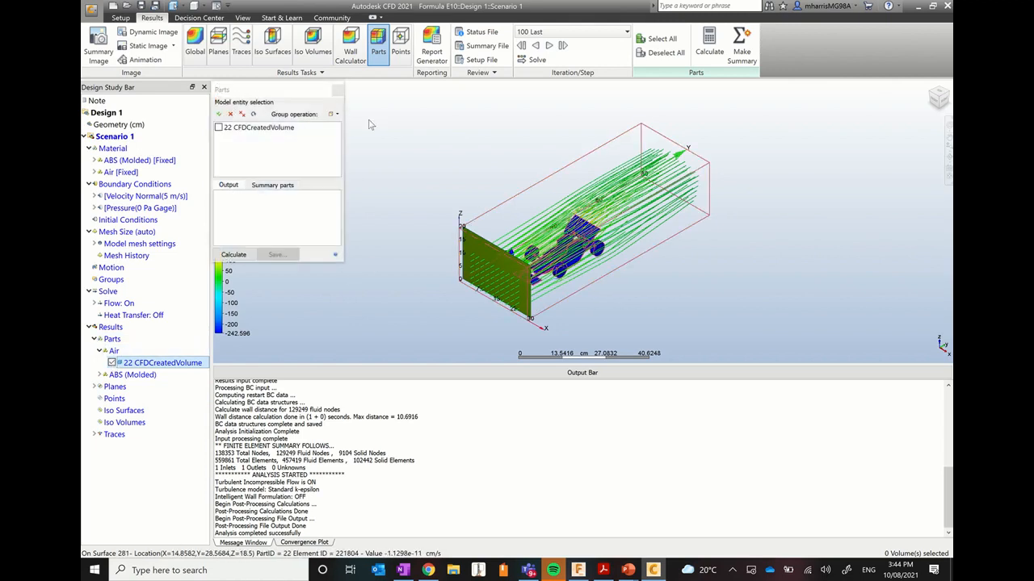
Step: Close the Parts results and set up the Wall Calculator with all surfaces selected and Force output in Newton
click(337, 90)
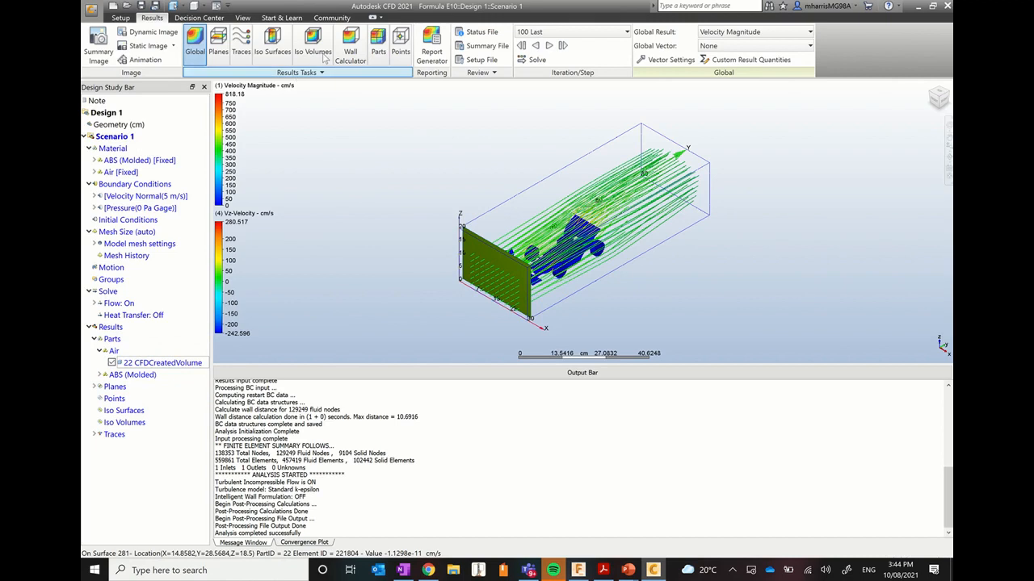
click(352, 48)
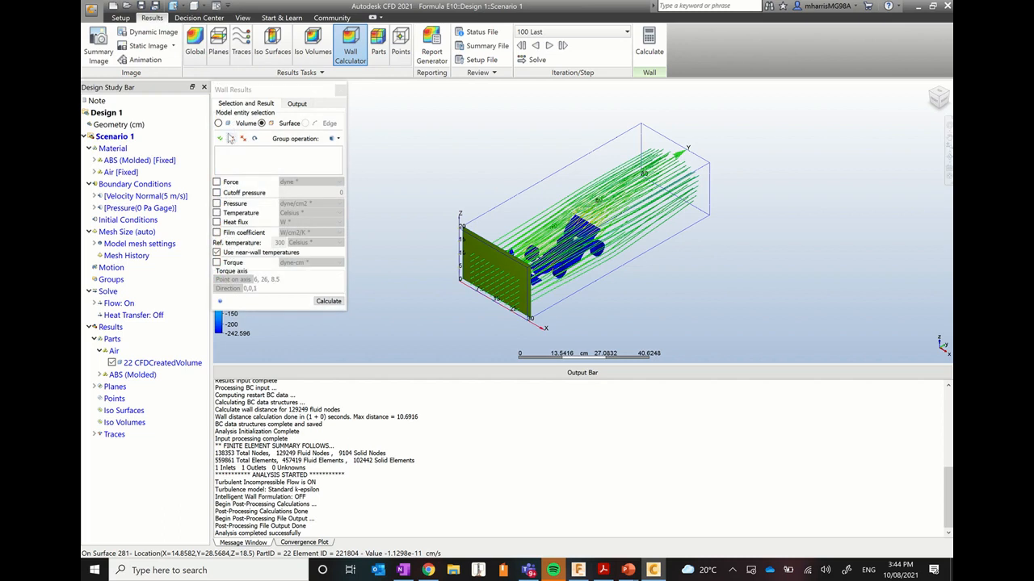
click(220, 140)
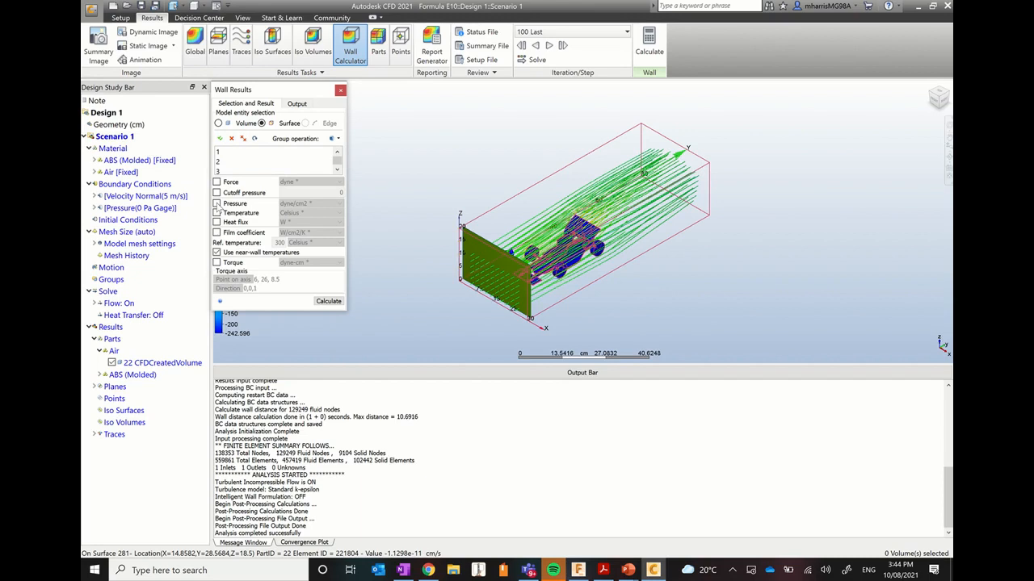
click(217, 182)
click(297, 186)
click(297, 196)
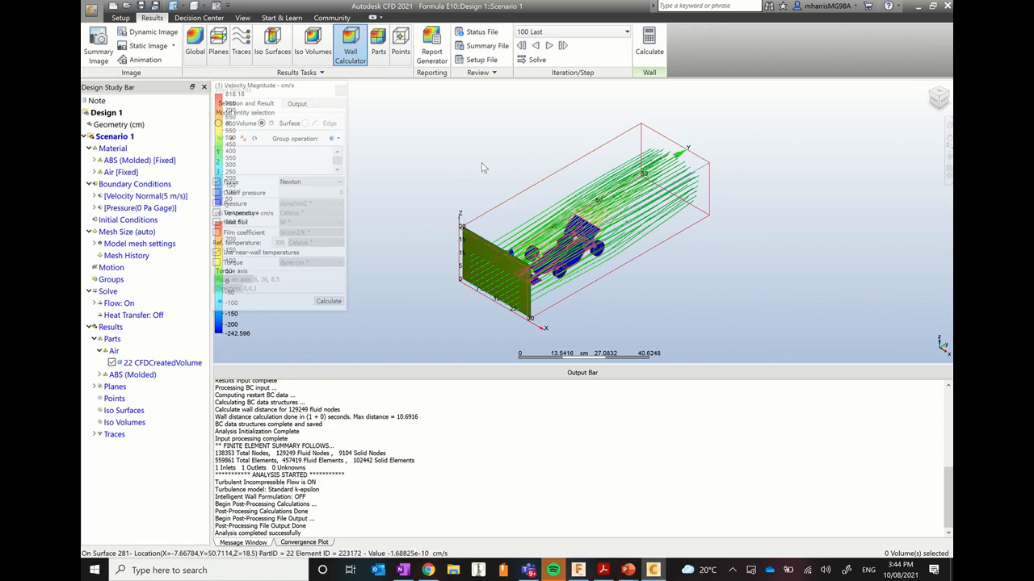
Step: Calculate the wall forces and review the summary of total FX, FY and FZ at the end of the output
shift+middle_drag(499, 154, 647, 206)
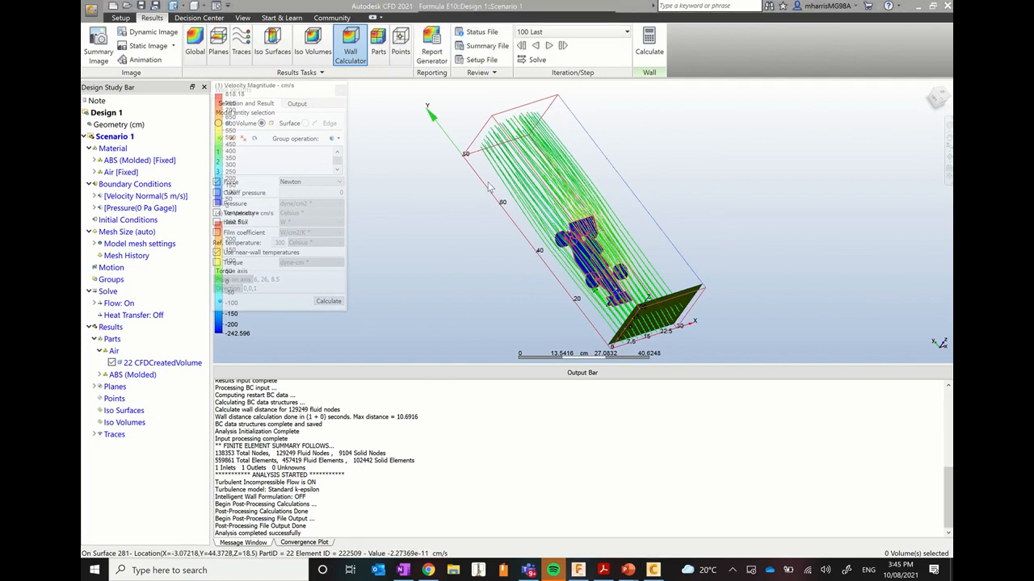
middle_drag(455, 227, 448, 166)
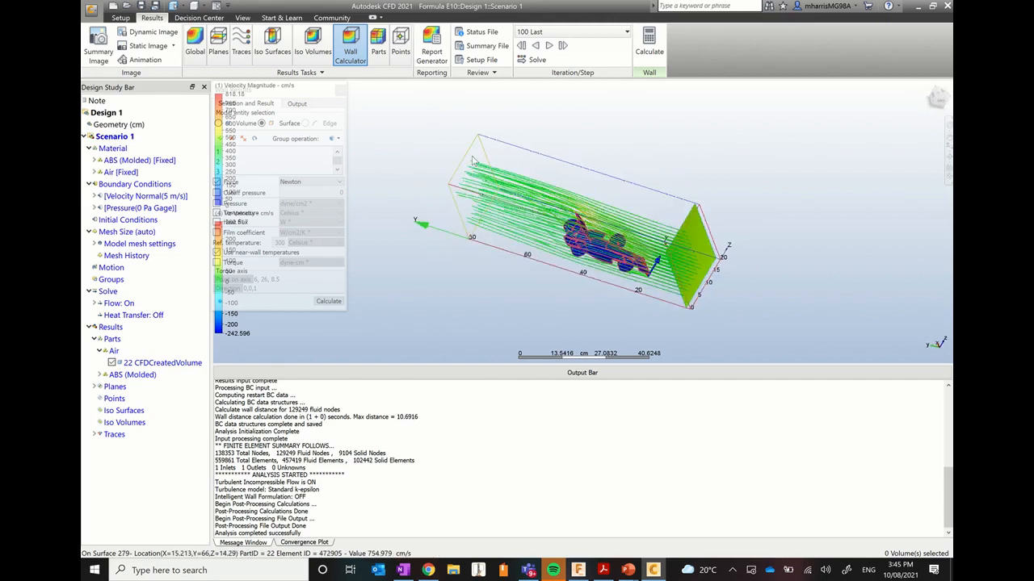
middle_drag(474, 281, 743, 255)
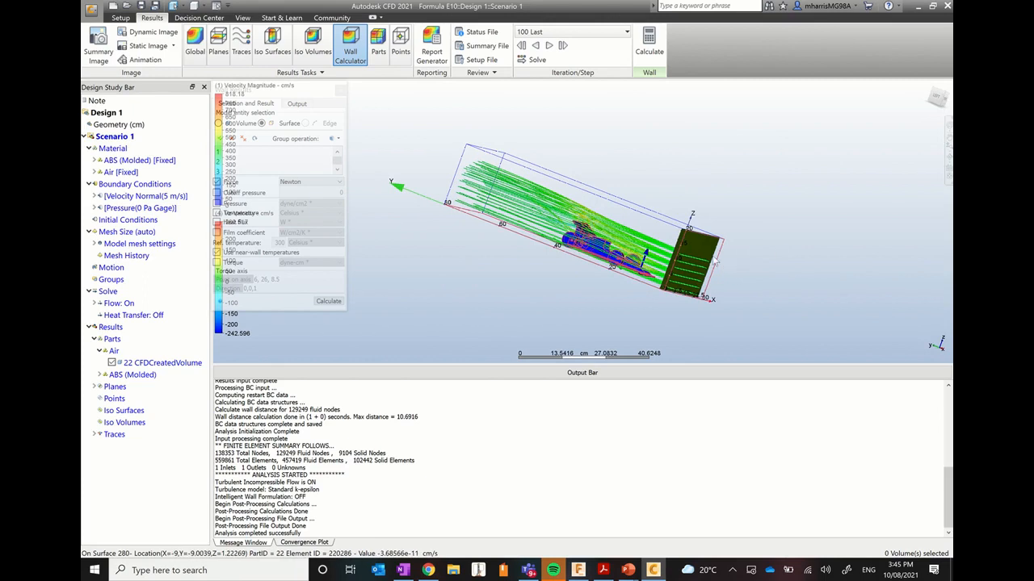
middle_drag(612, 279, 730, 272)
shift+middle_drag(670, 262, 456, 271)
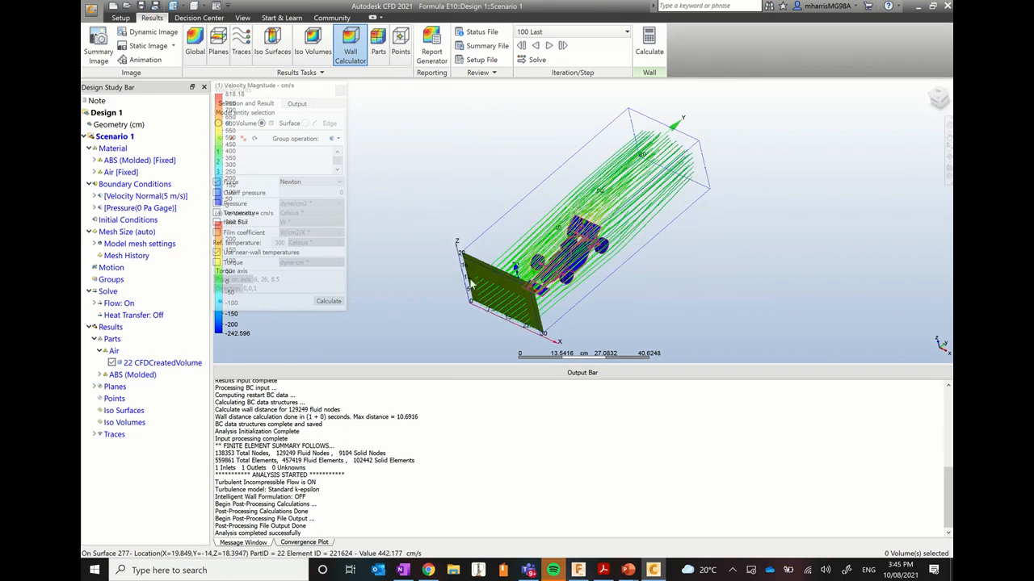
click(327, 301)
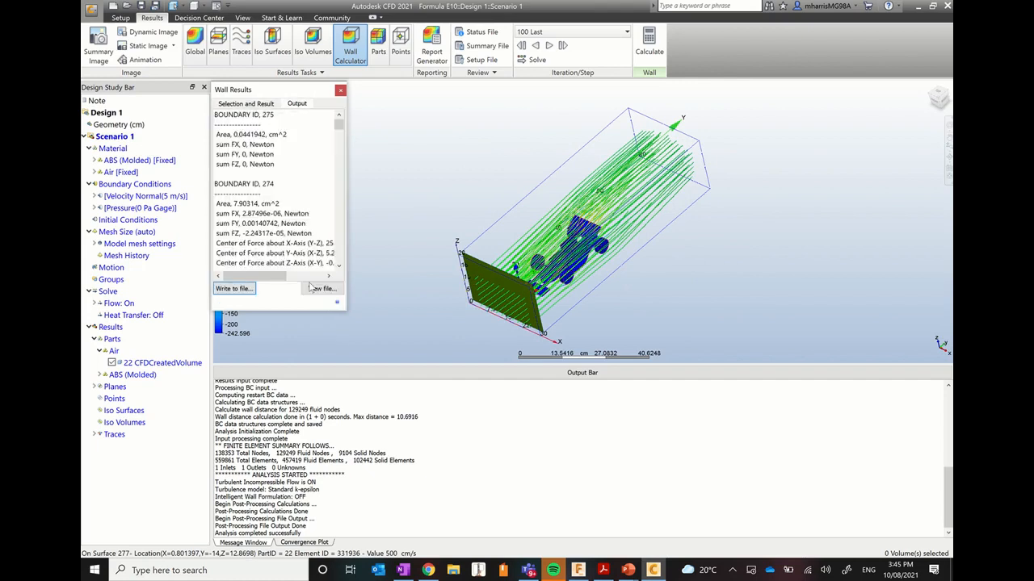
drag(338, 126, 335, 192)
scroll(336, 195, down, 5)
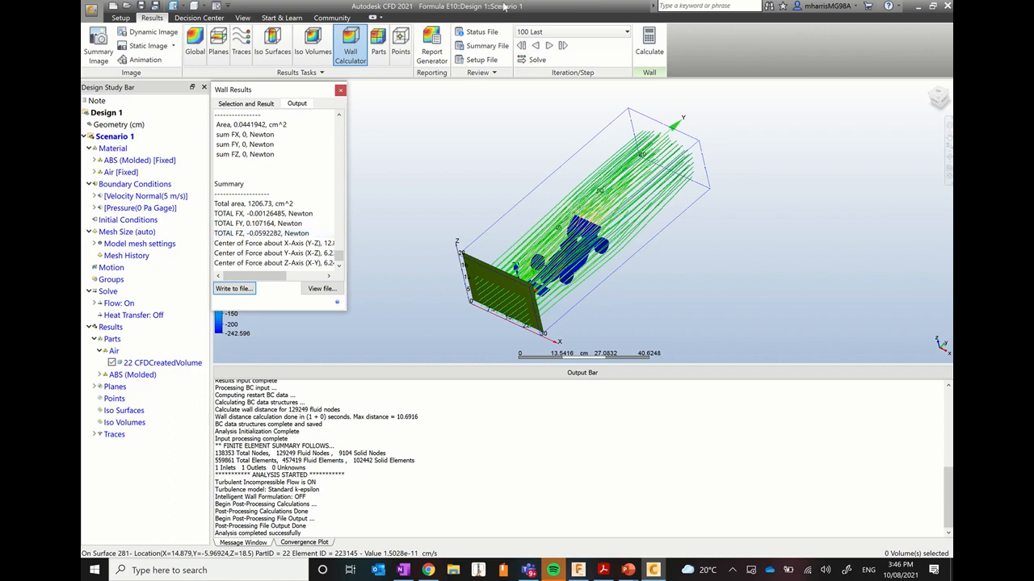
mouse_move(500, 11)
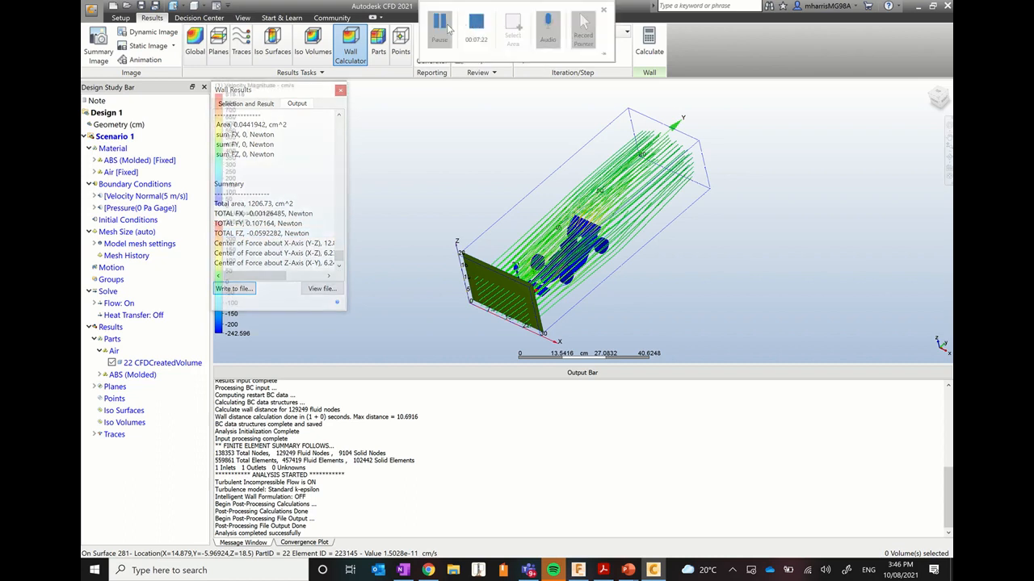